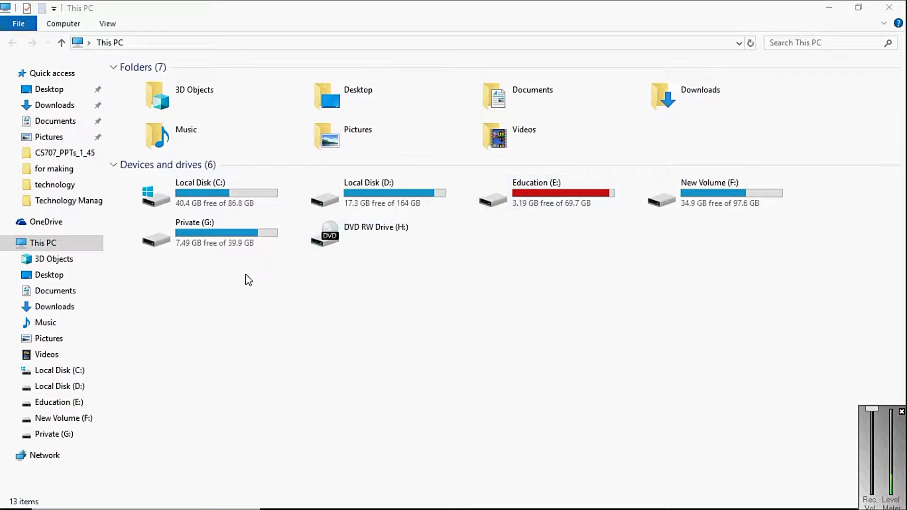
# Open Computer Management for This PC and show Disk Management
pyautogui.rightClick(67, 249)
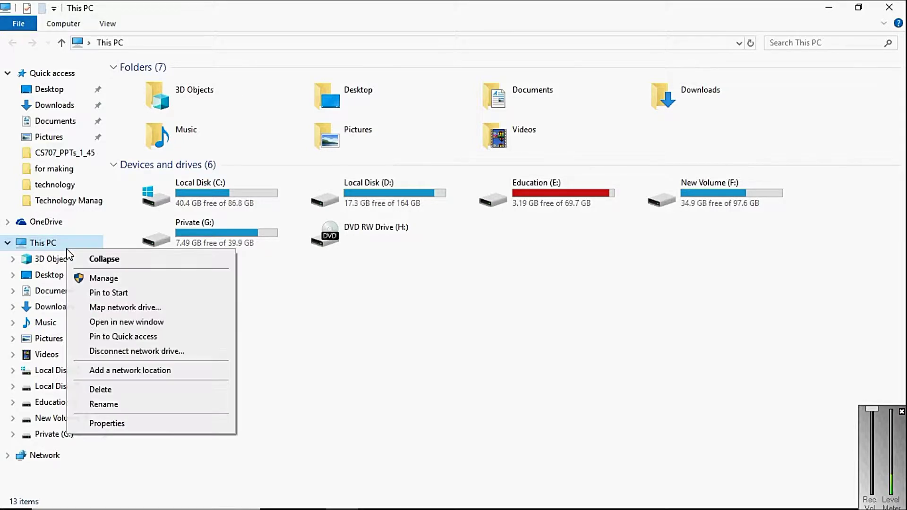
pyautogui.click(115, 278)
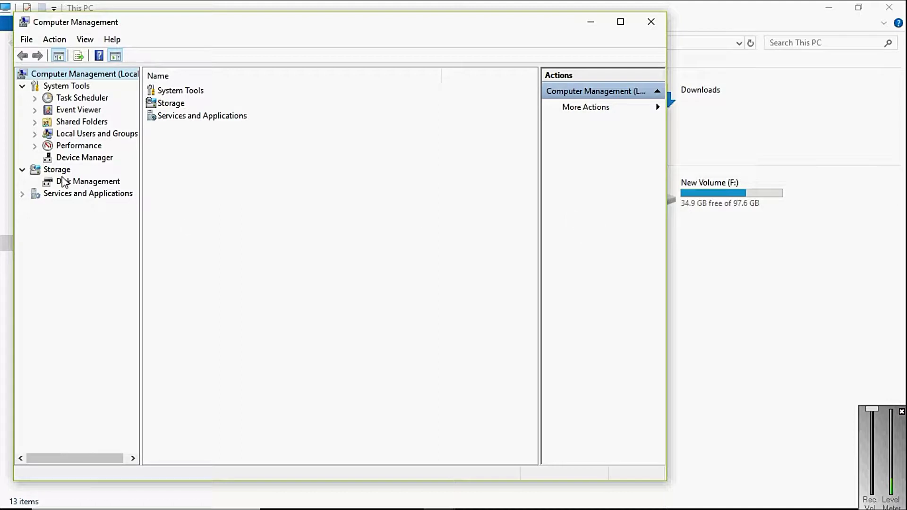
pyautogui.click(76, 183)
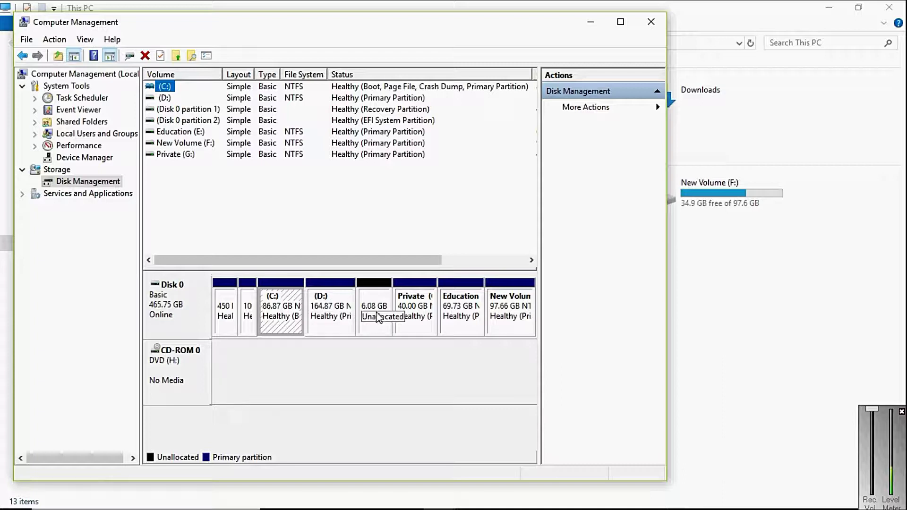
# Examine which volume operations, such as Extend Volume, are available for the D:, Education, New Volume and C: partitions
pyautogui.rightClick(337, 311)
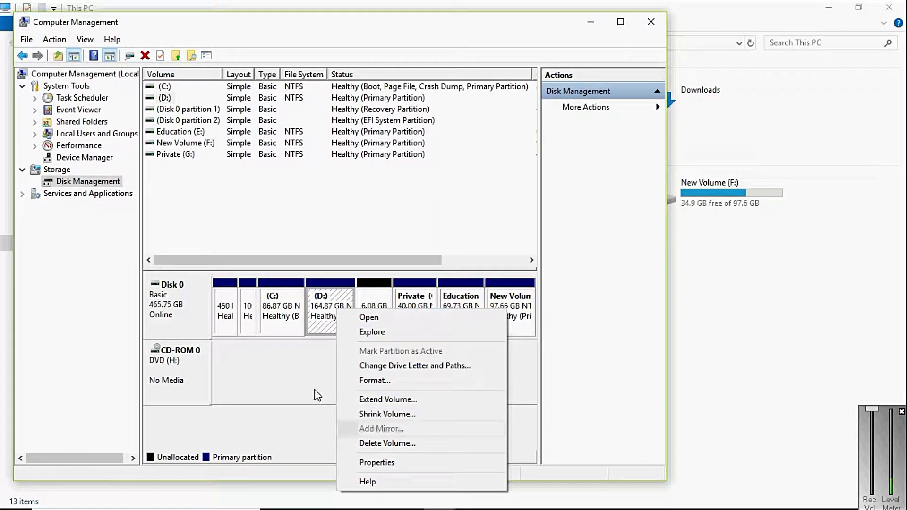
pyautogui.click(326, 353)
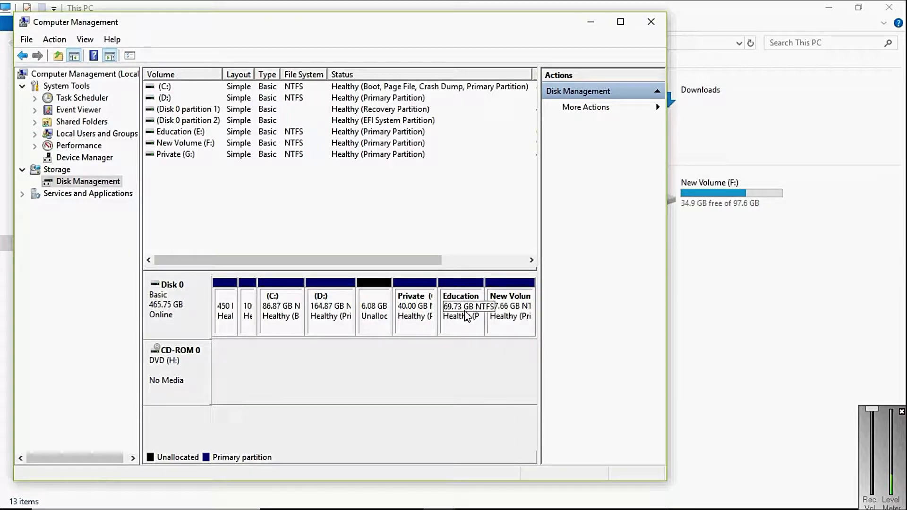
pyautogui.rightClick(443, 297)
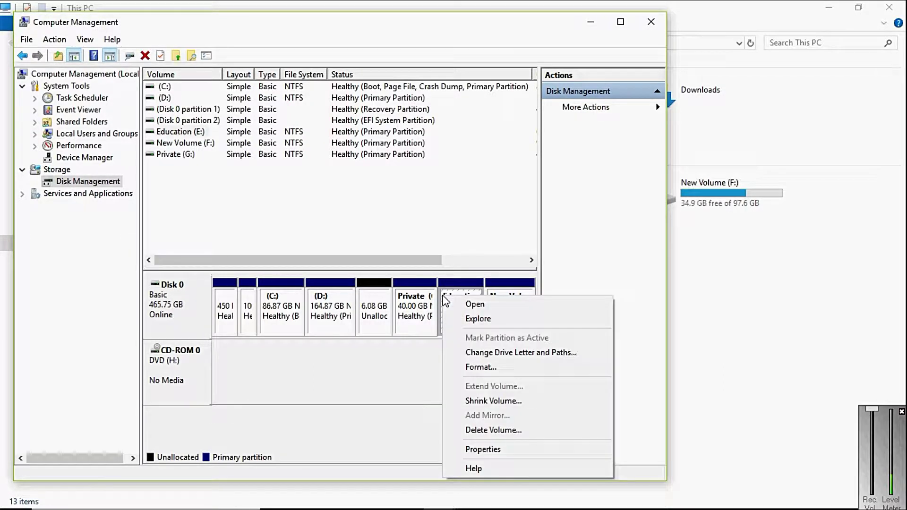
pyautogui.click(431, 381)
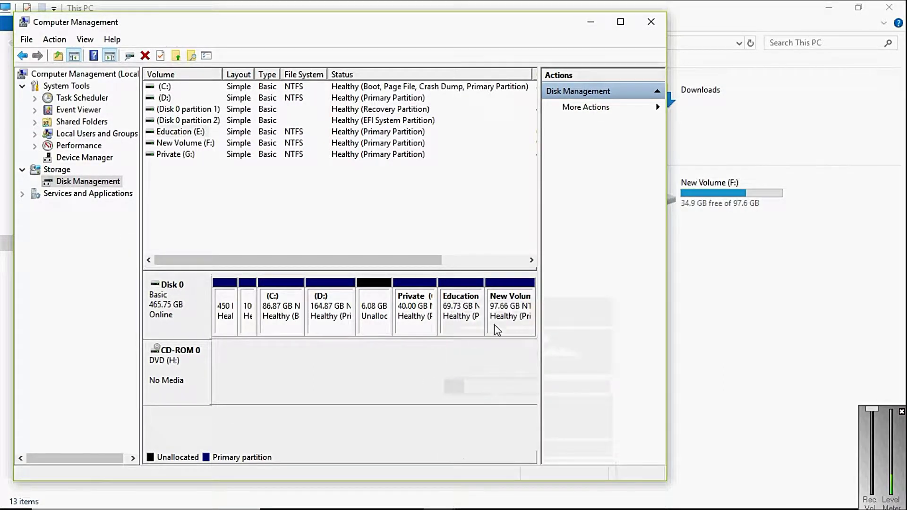
pyautogui.rightClick(507, 321)
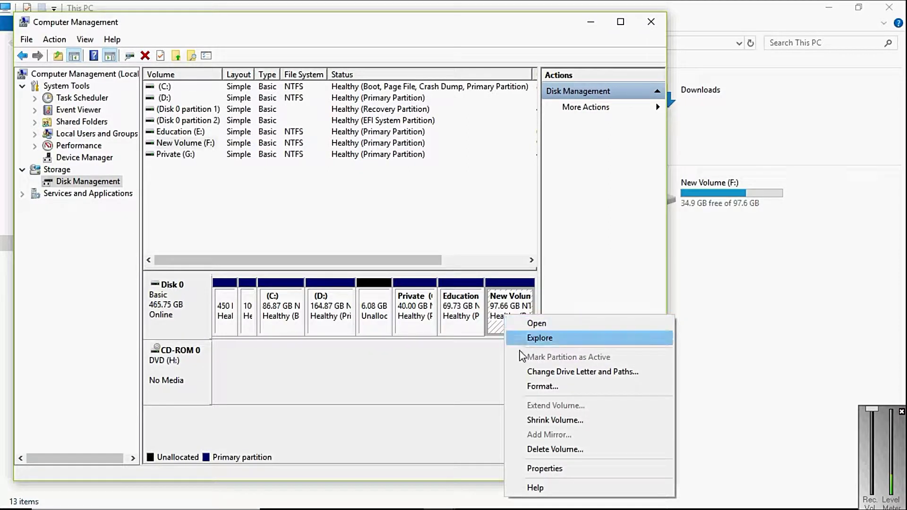
pyautogui.rightClick(270, 306)
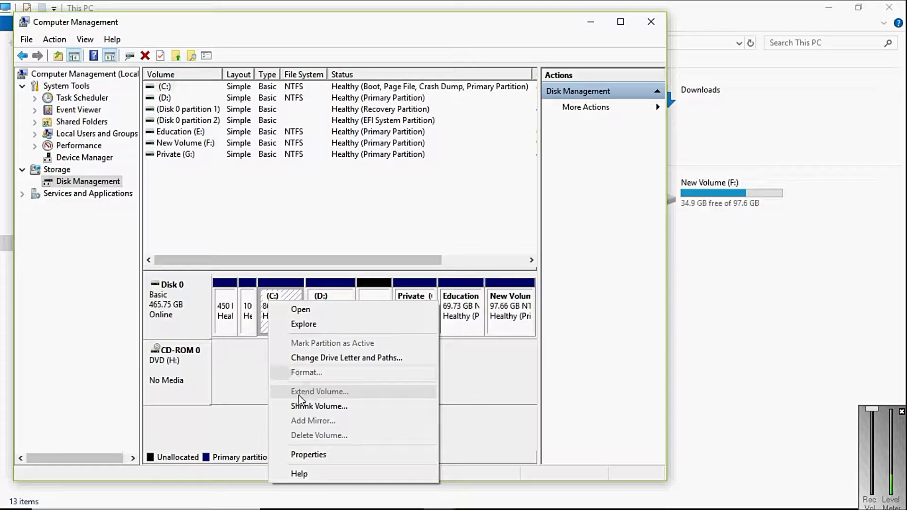
pyautogui.click(263, 377)
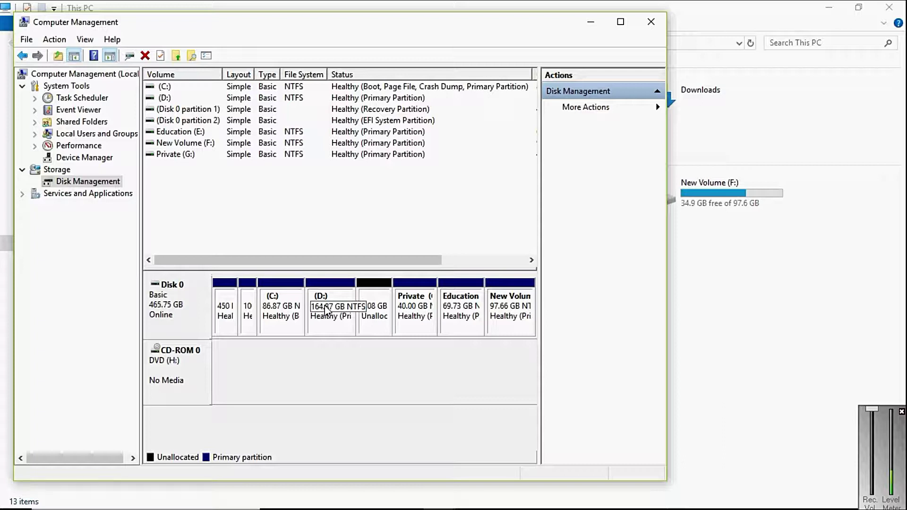
# Create a simple NTFS volume labelled "Volume" with drive letter I from the 6.08 GB unallocated space, using a quick format
pyautogui.rightClick(373, 315)
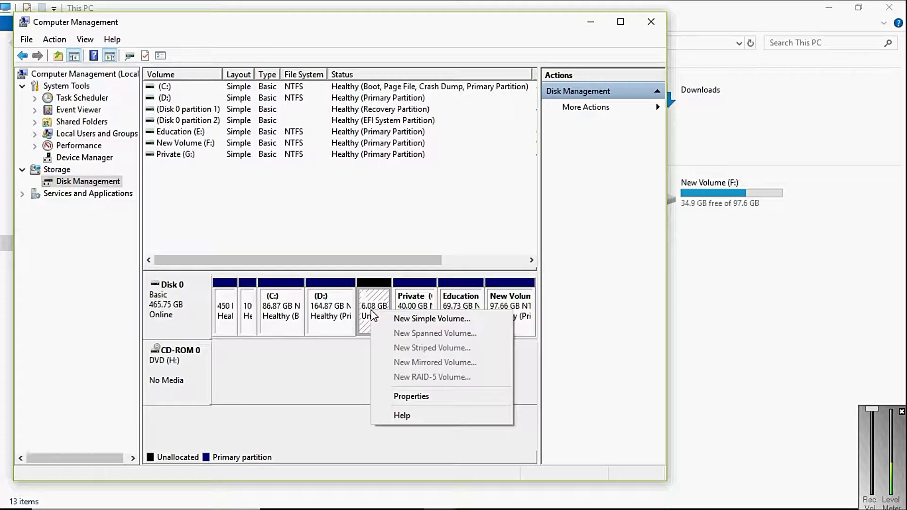
pyautogui.click(399, 319)
pyautogui.click(399, 325)
pyautogui.click(399, 325)
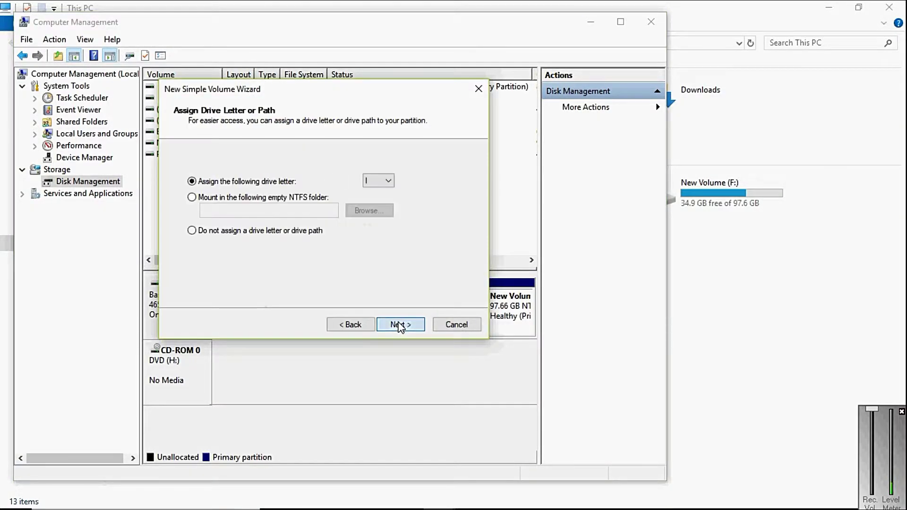
pyautogui.click(400, 324)
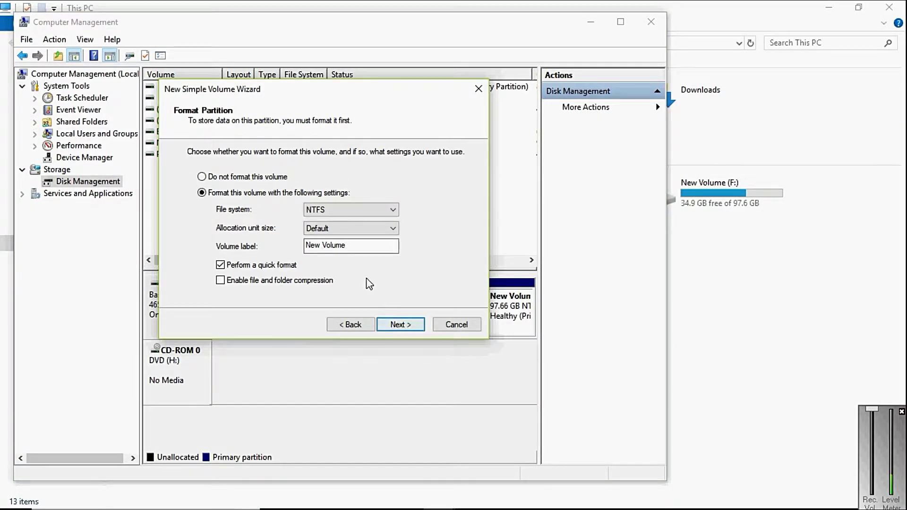
pyautogui.click(363, 246)
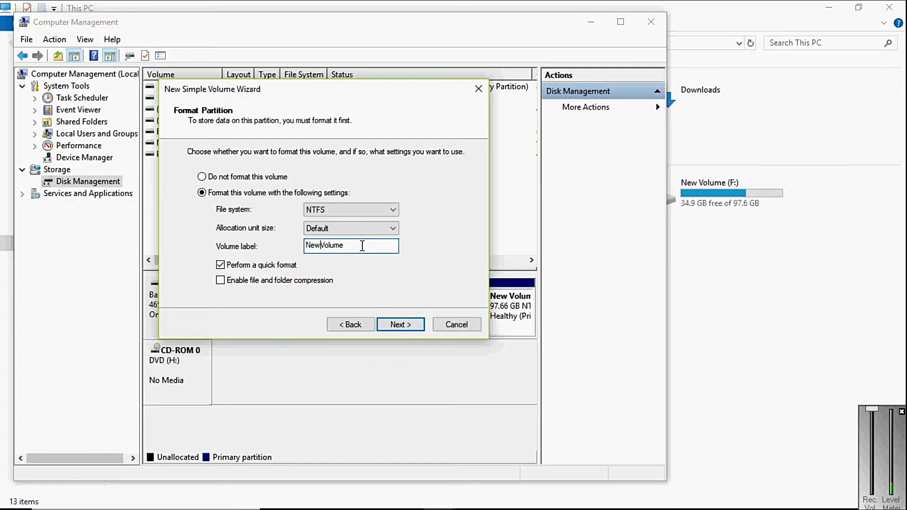
pyautogui.press('BackSpace')
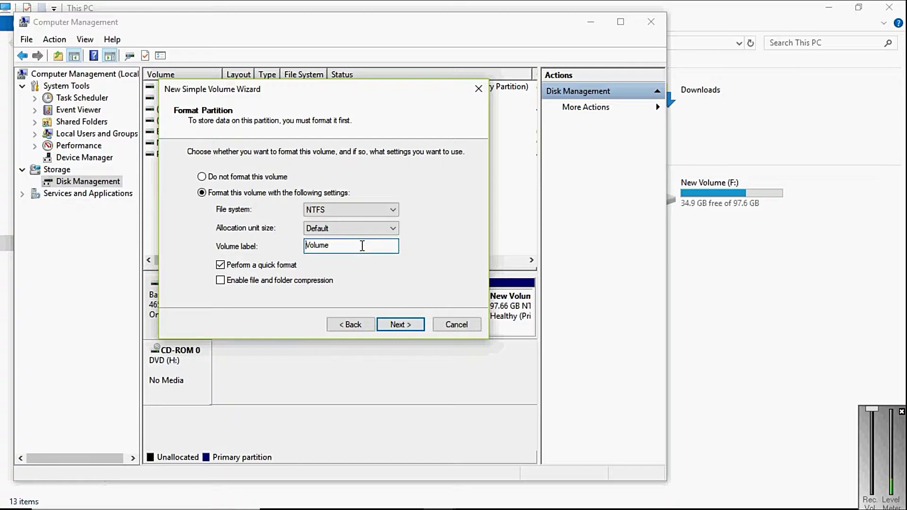
pyautogui.click(389, 325)
pyautogui.click(389, 325)
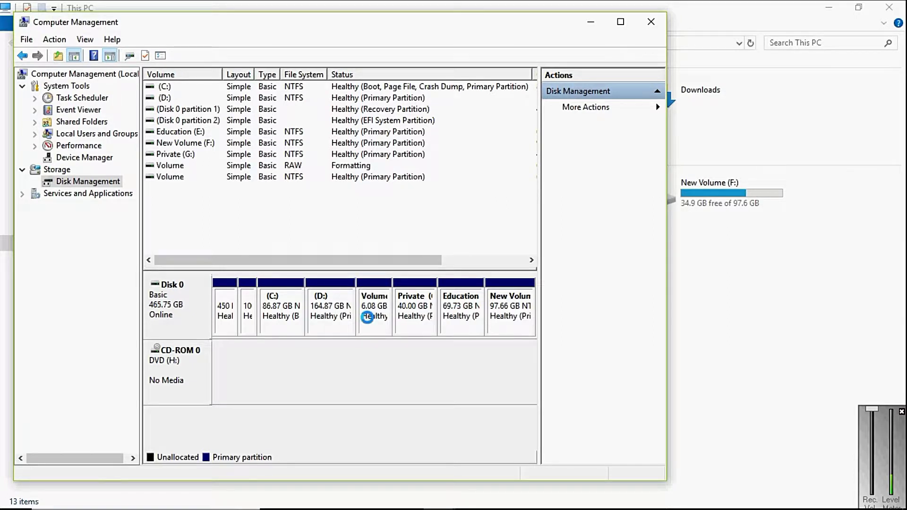
# Check the availability of Extend Volume for each partition: New Volume, Education, Private, the new 6.08 GB volume, D: and C:
pyautogui.rightClick(507, 306)
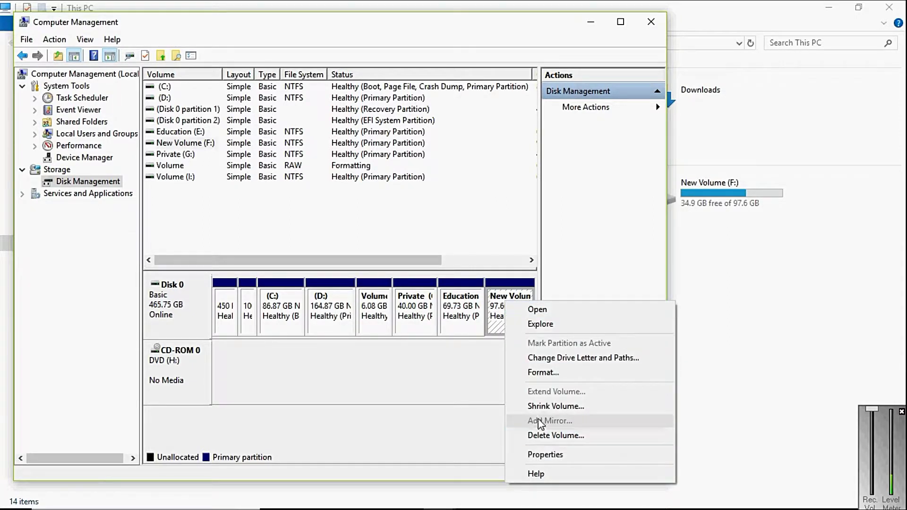
pyautogui.click(448, 314)
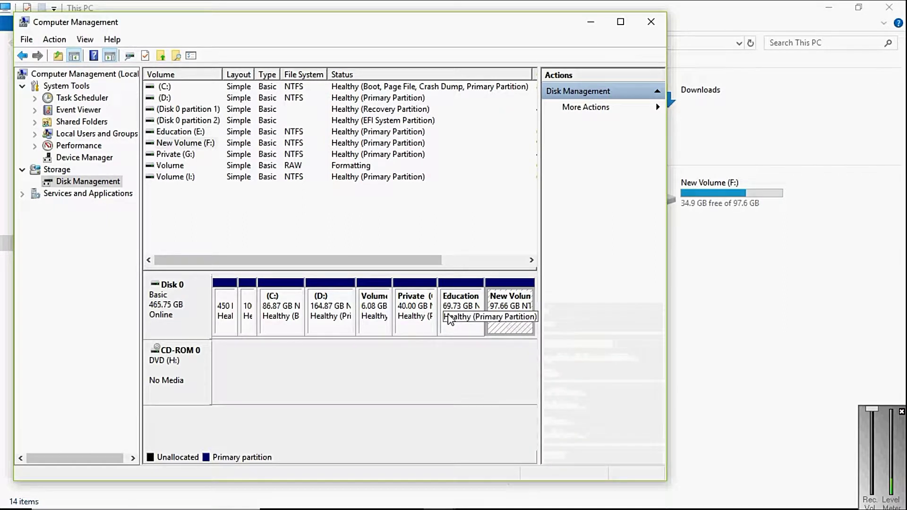
pyautogui.rightClick(449, 319)
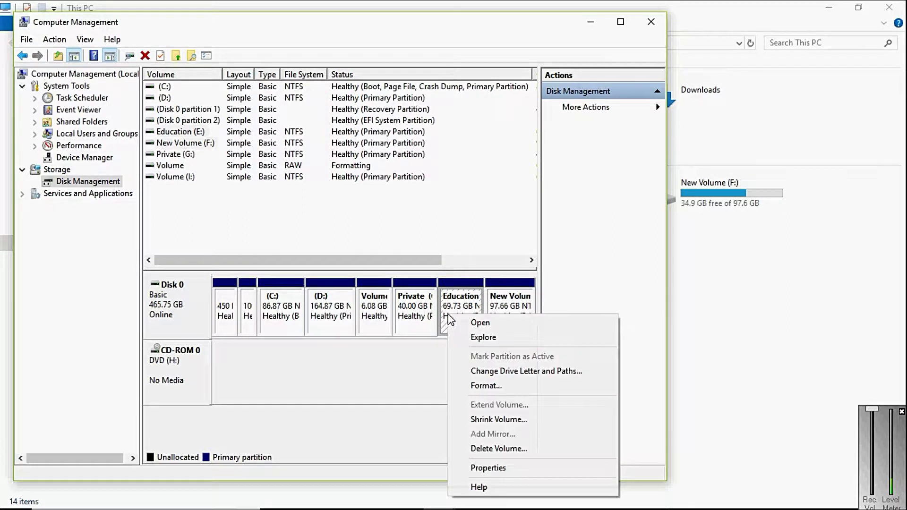
pyautogui.click(409, 320)
pyautogui.rightClick(409, 320)
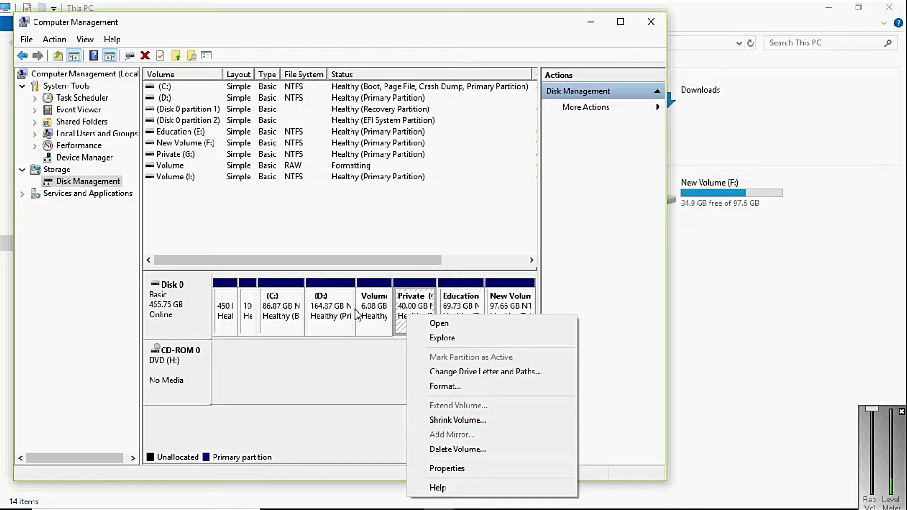
pyautogui.click(374, 310)
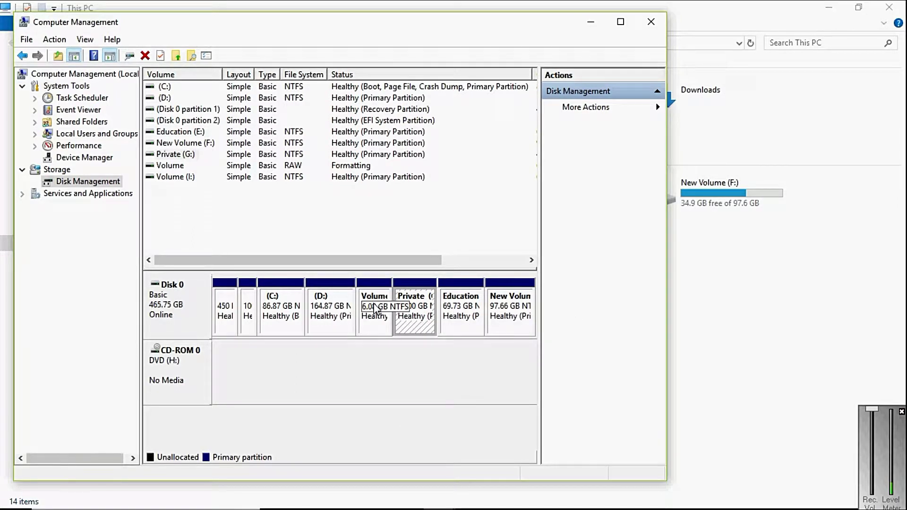
pyautogui.rightClick(376, 309)
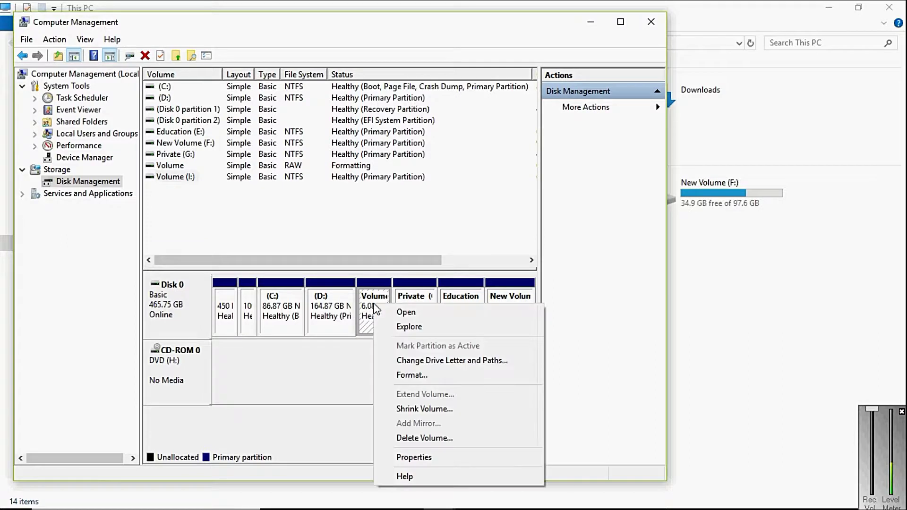
pyautogui.click(329, 317)
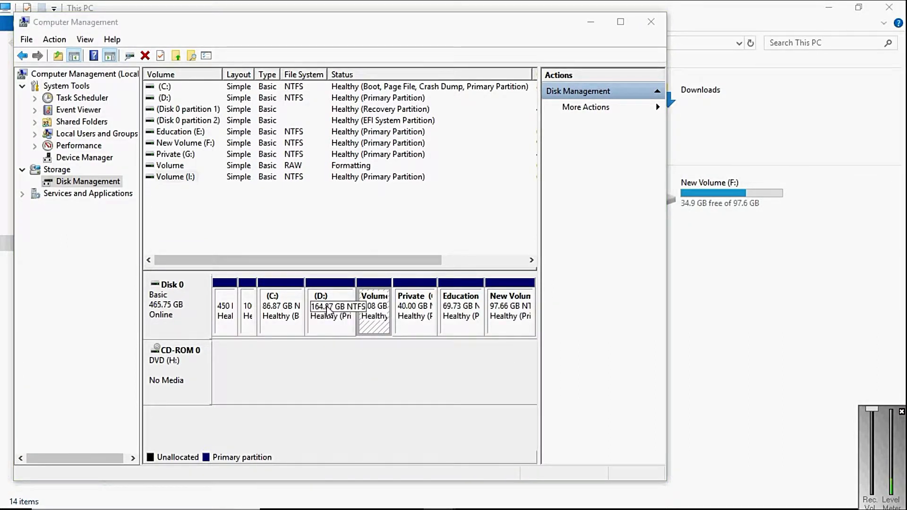
pyautogui.rightClick(328, 306)
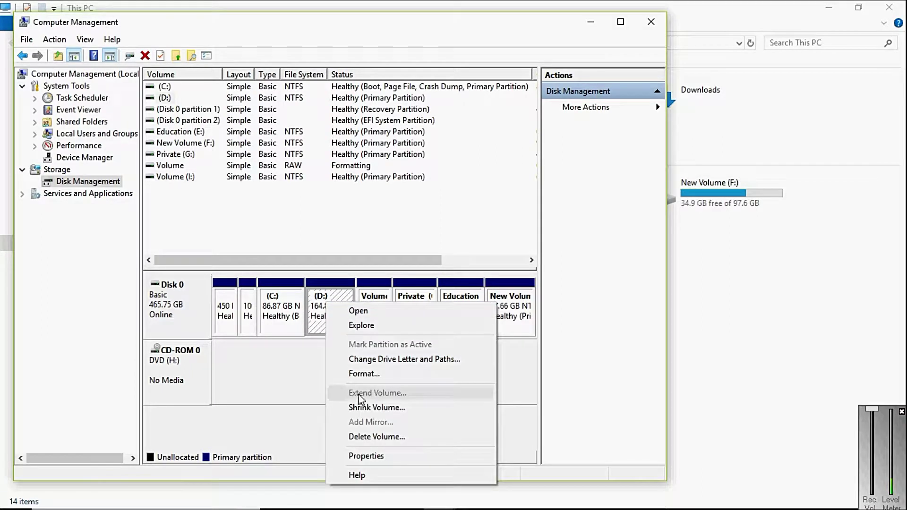
pyautogui.press('Escape')
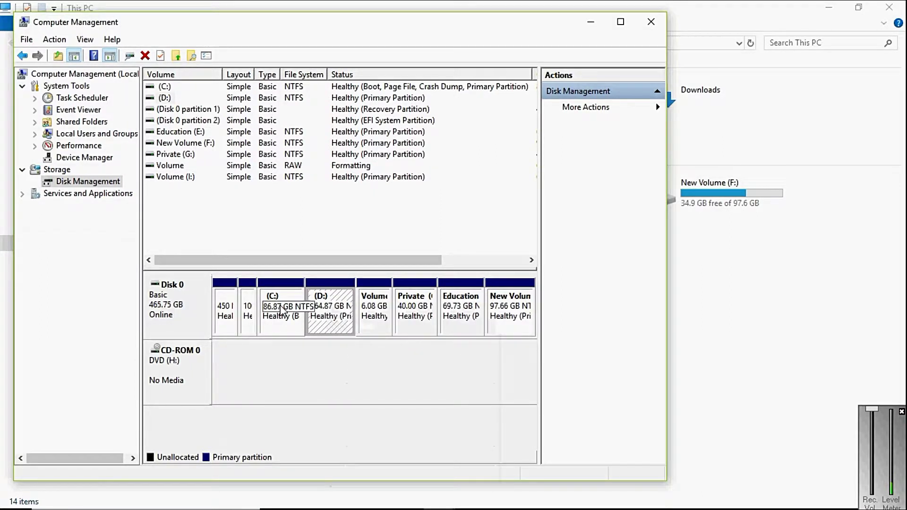
pyautogui.rightClick(282, 311)
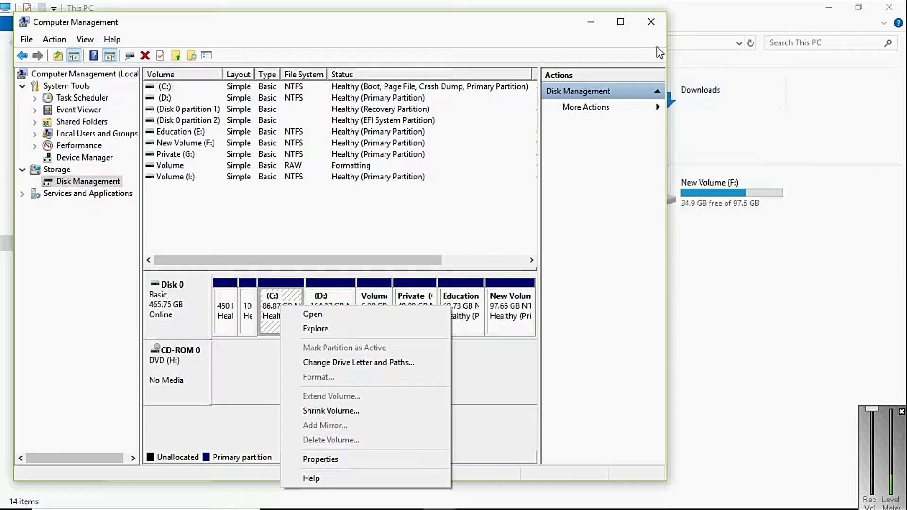
# Close Computer Management and minimize the This PC window to reach the desktop
pyautogui.click(653, 23)
pyautogui.click(653, 23)
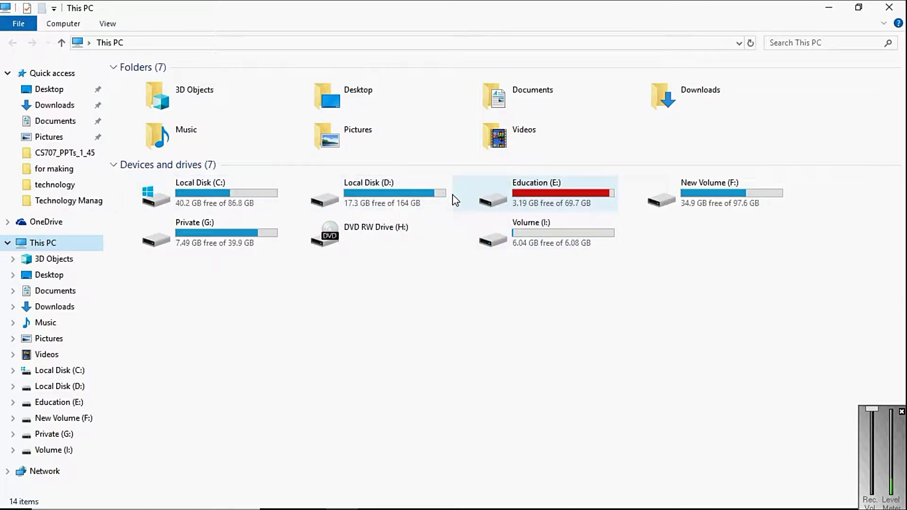
pyautogui.click(827, 10)
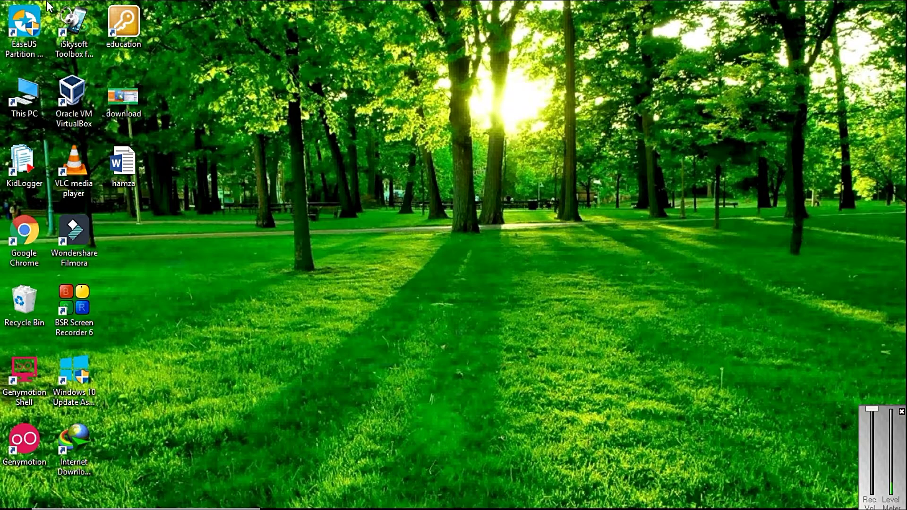
# Launch EaseUS Partition Master and start a partition merge for G: Private
pyautogui.click(21, 26)
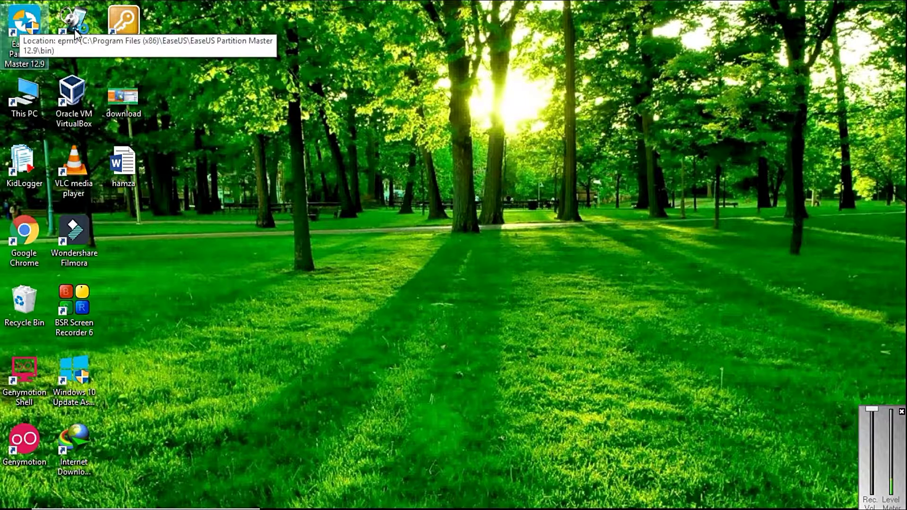
pyautogui.click(302, 201)
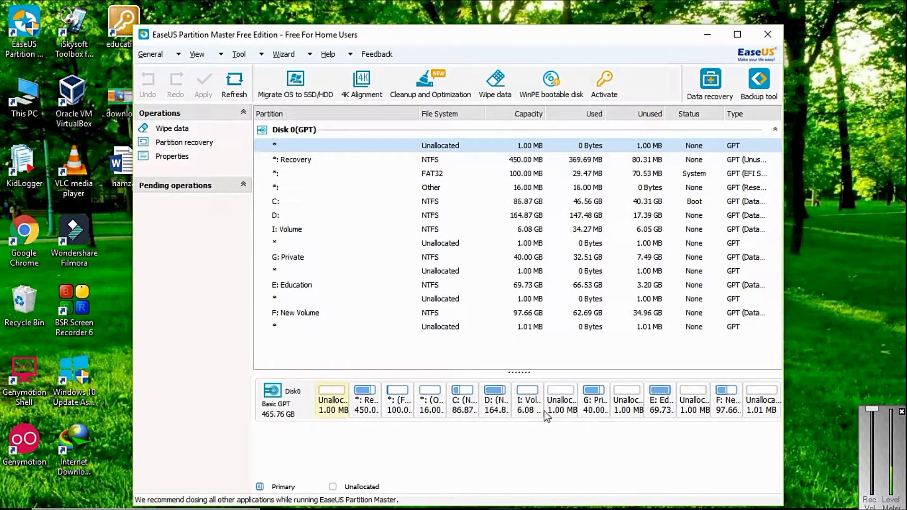
pyautogui.click(594, 399)
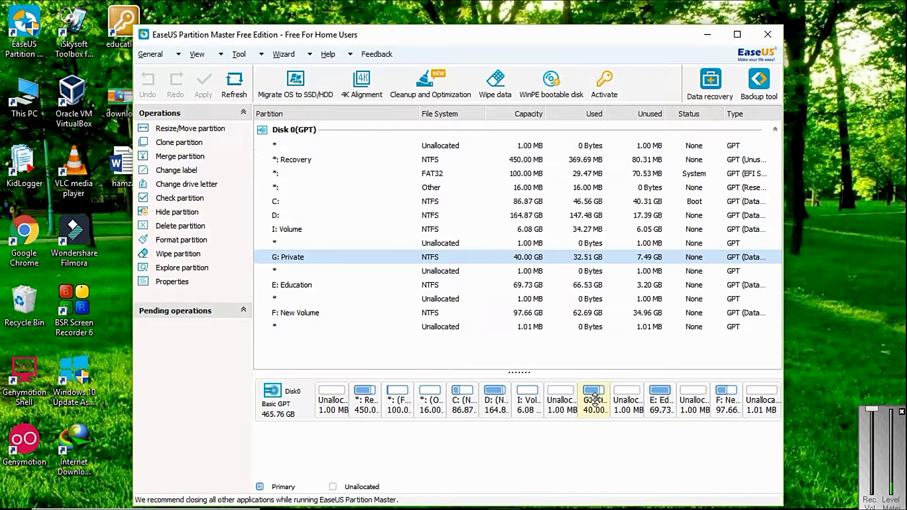
pyautogui.click(191, 159)
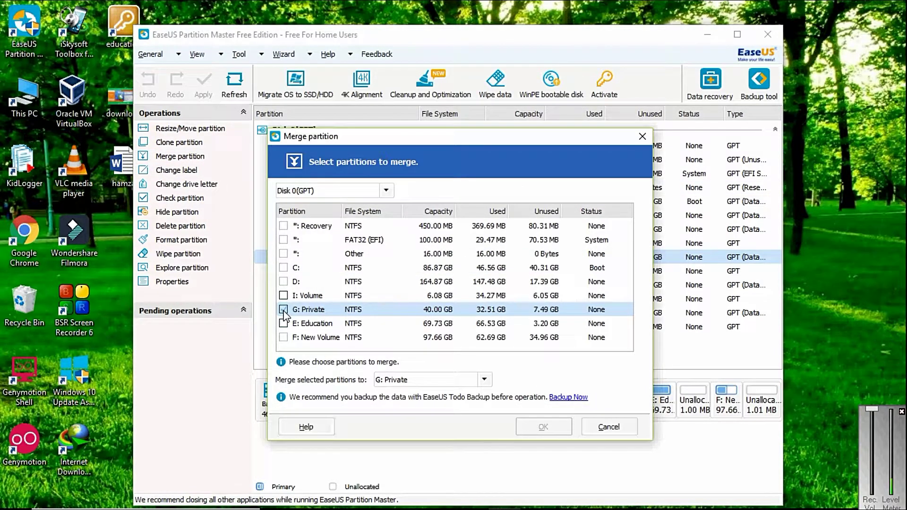
# Try E: Education, G: Private and D: as merge partners for I: Volume, and clear the selection
pyautogui.click(283, 310)
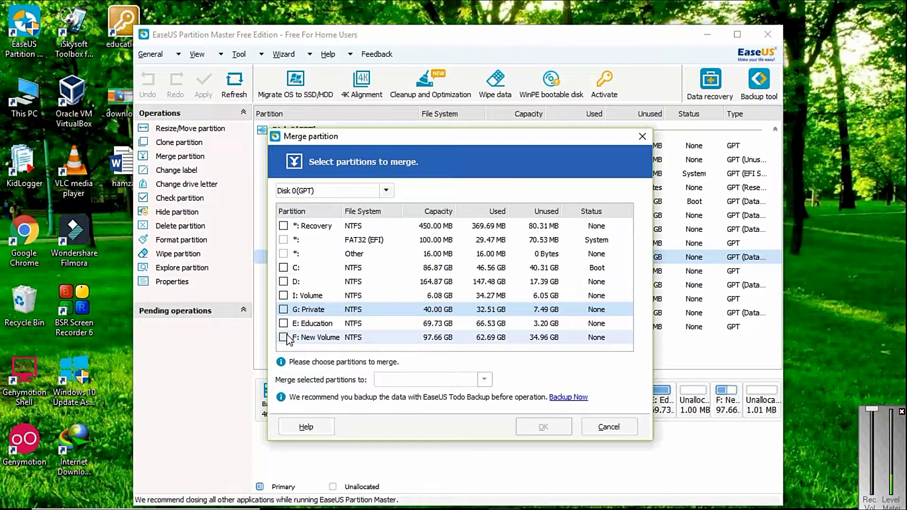
pyautogui.click(284, 295)
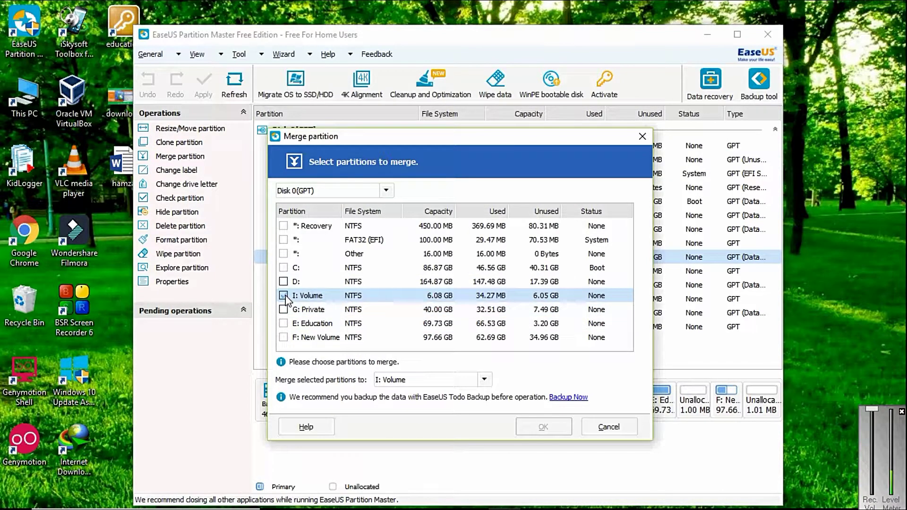
pyautogui.click(285, 327)
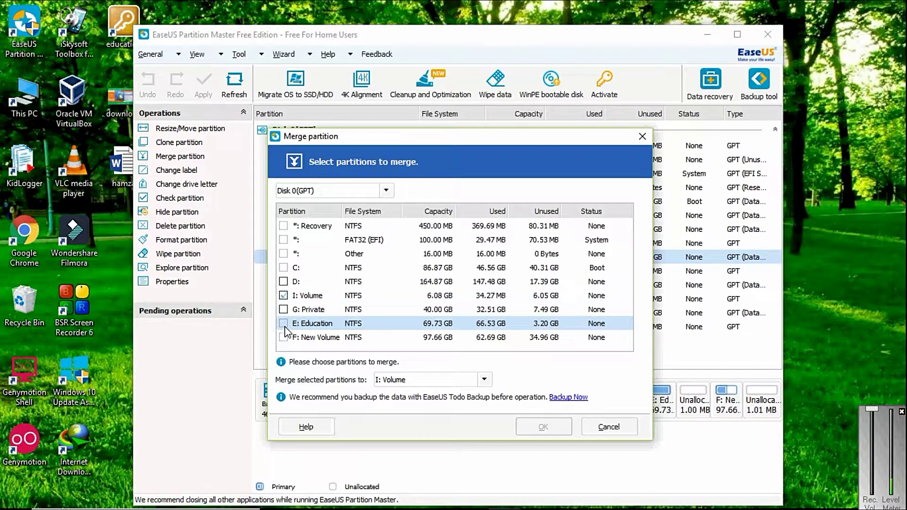
pyautogui.click(284, 310)
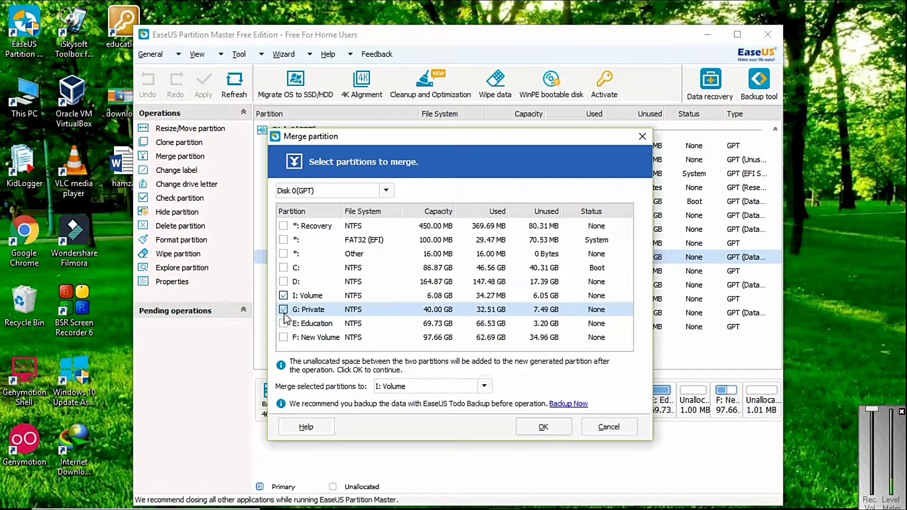
pyautogui.click(284, 310)
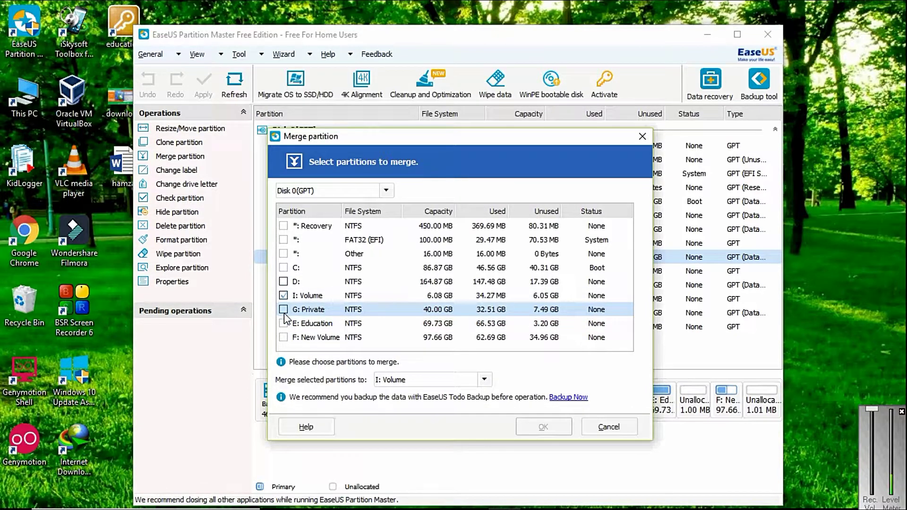
pyautogui.click(283, 282)
pyautogui.click(283, 282)
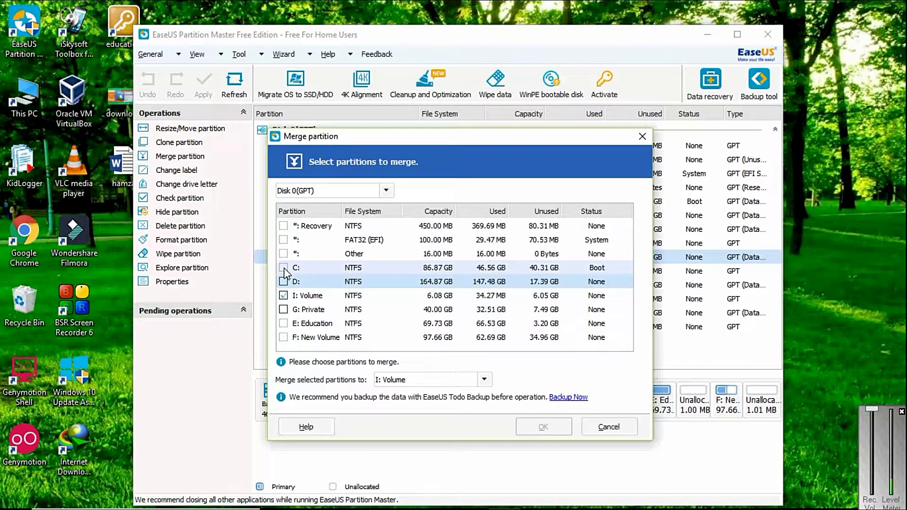
pyautogui.click(285, 297)
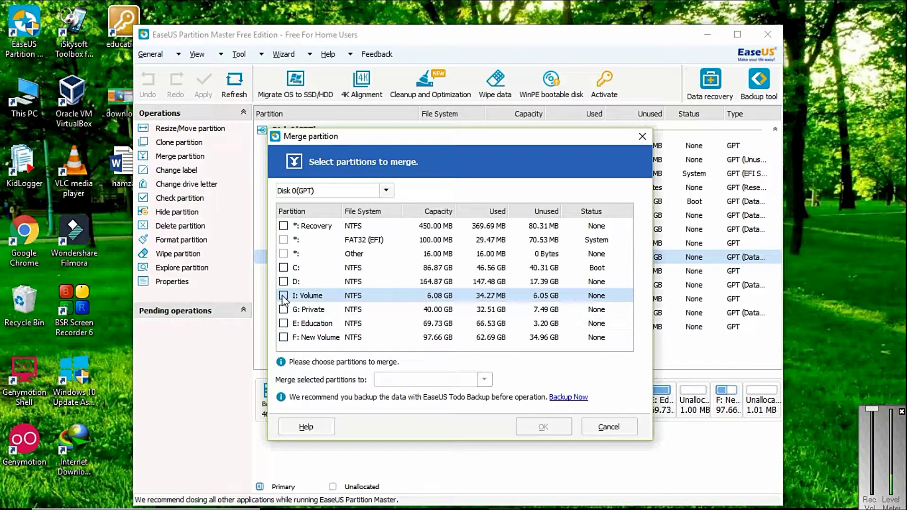
# Try E: Education and I: Volume as merge partners for G: Private, and deselect all partitions
pyautogui.click(283, 310)
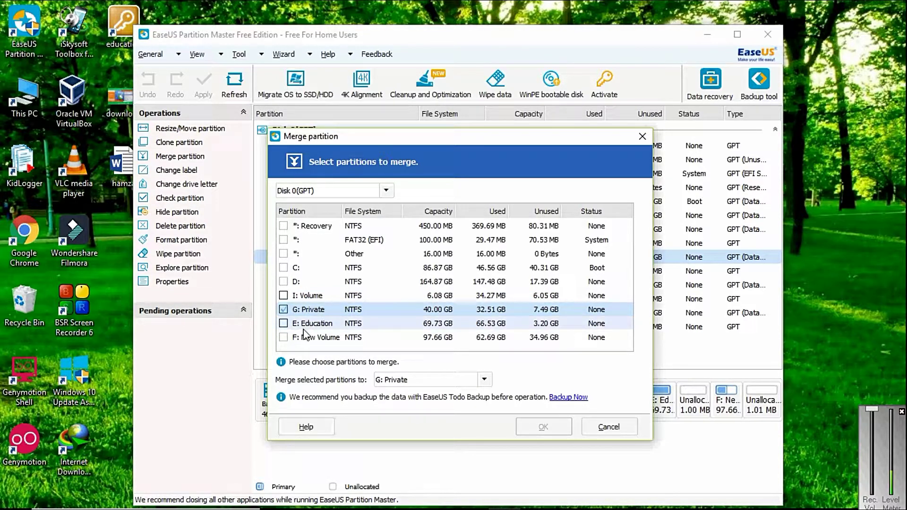
pyautogui.click(283, 325)
pyautogui.click(283, 326)
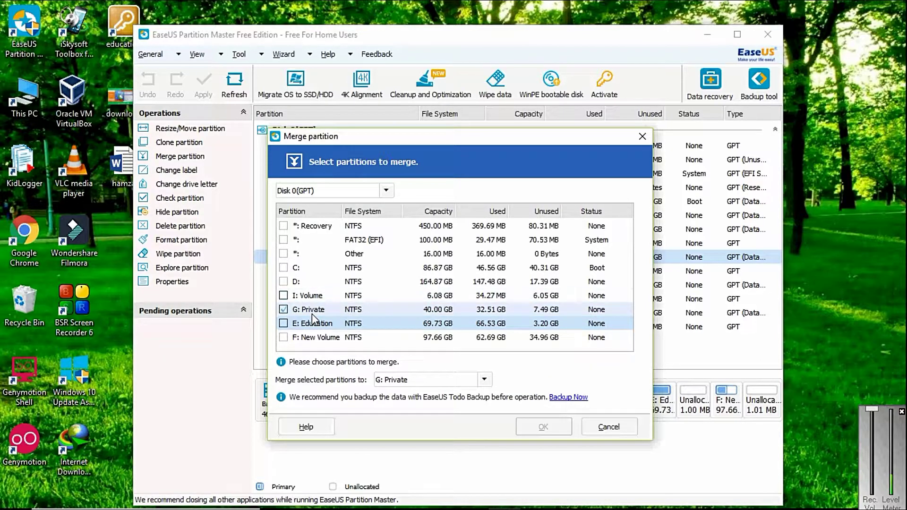
pyautogui.click(283, 295)
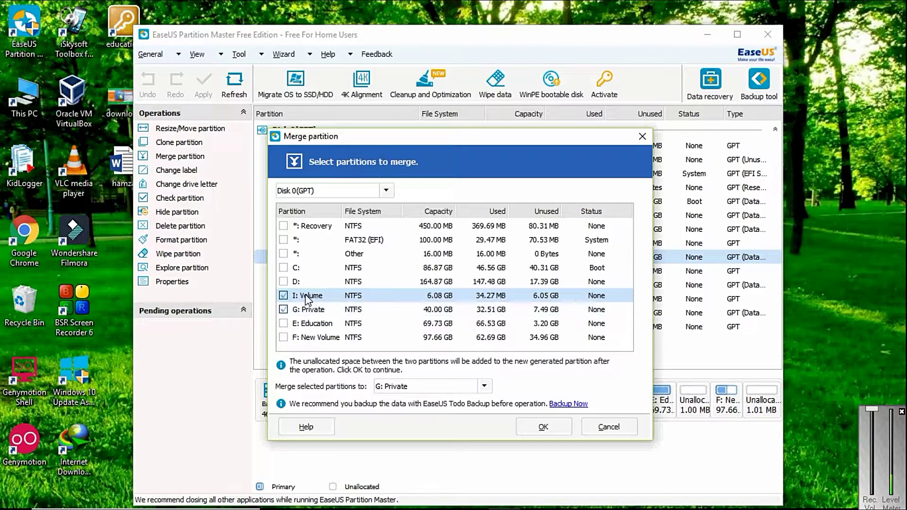
pyautogui.click(283, 296)
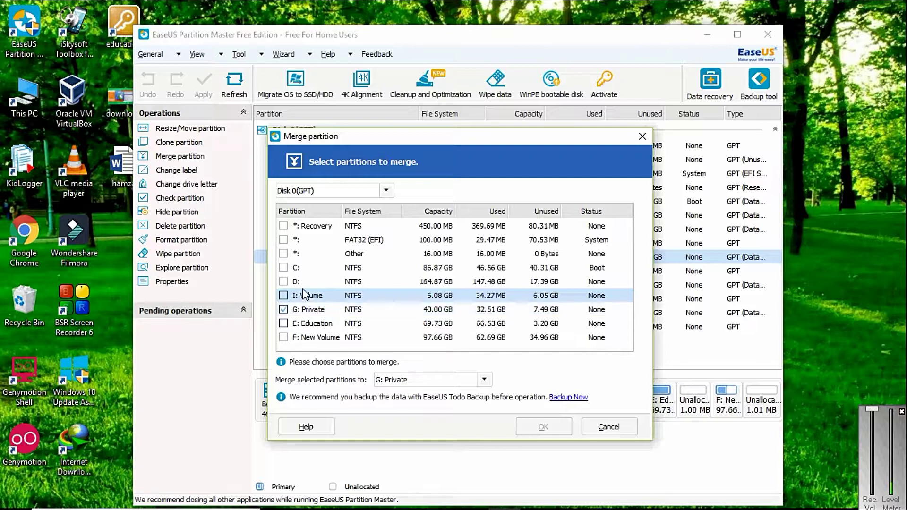
pyautogui.click(300, 315)
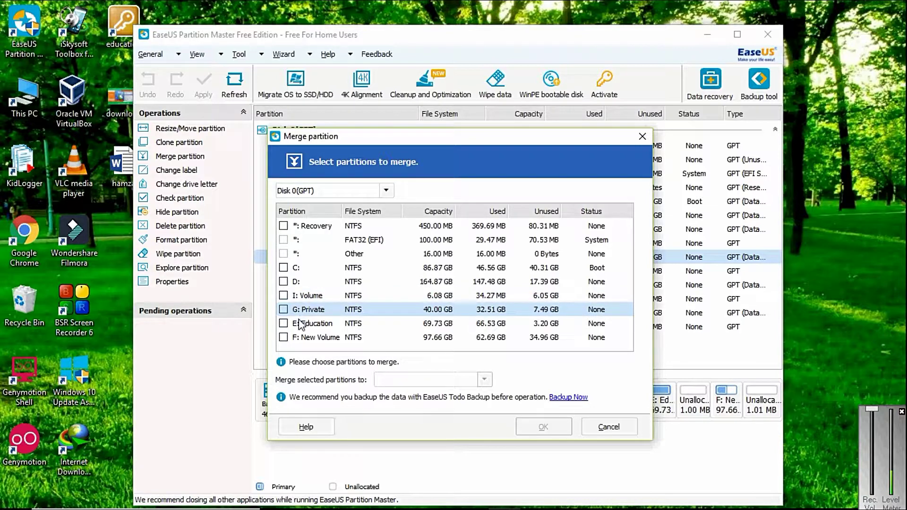
# Merge I: Volume into G: Private on Disk 0 and apply the pending operation
pyautogui.click(284, 309)
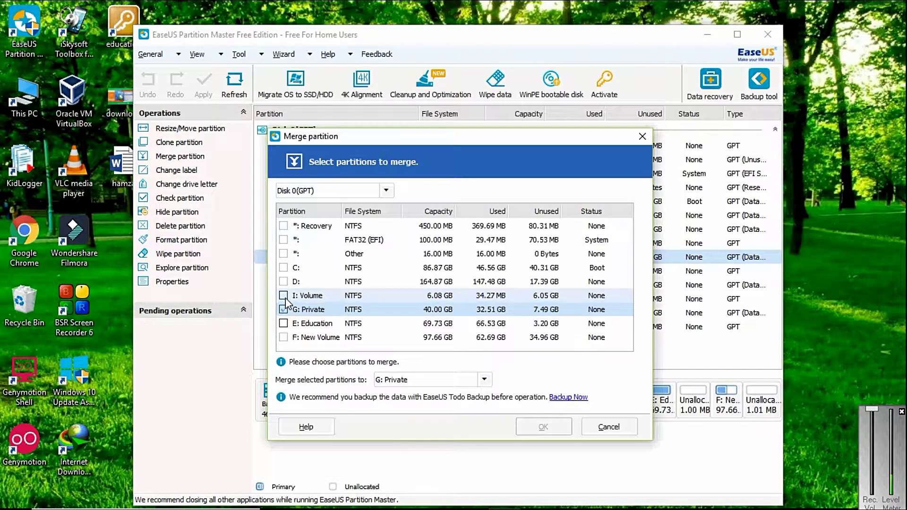
pyautogui.click(284, 295)
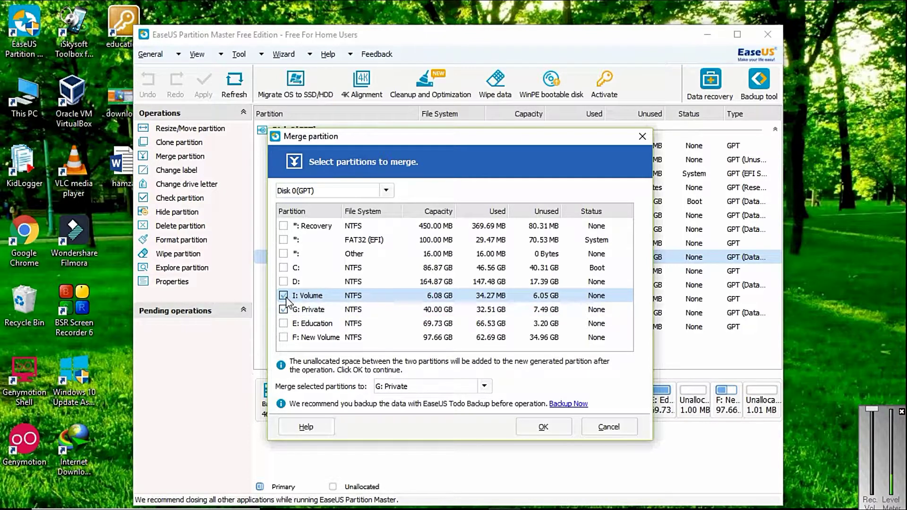
pyautogui.click(283, 296)
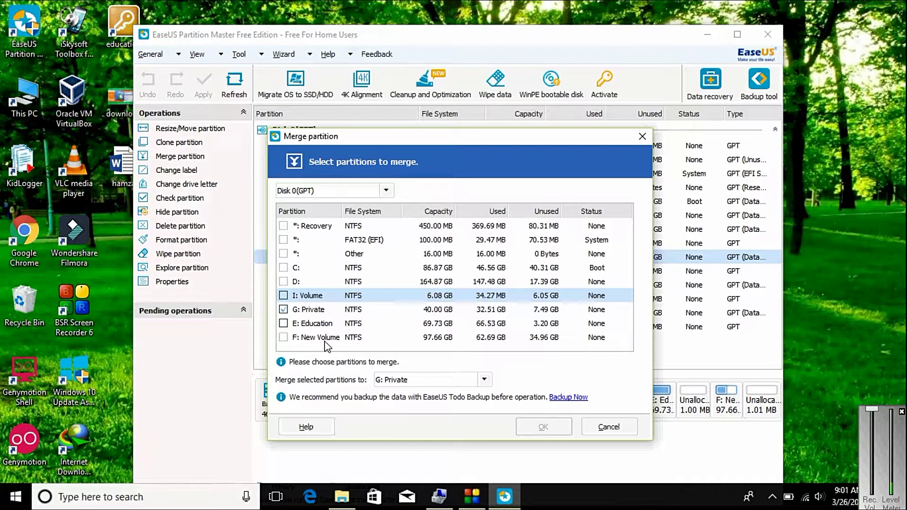
pyautogui.click(283, 295)
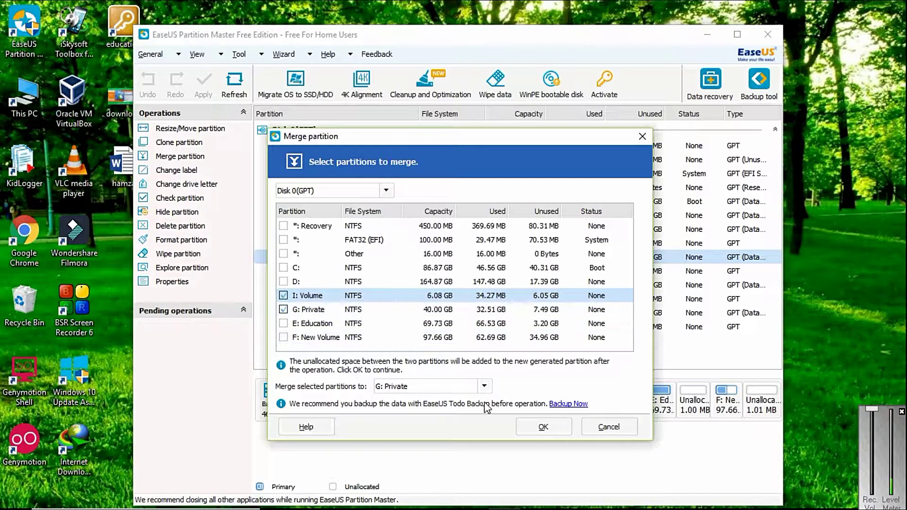
pyautogui.click(557, 426)
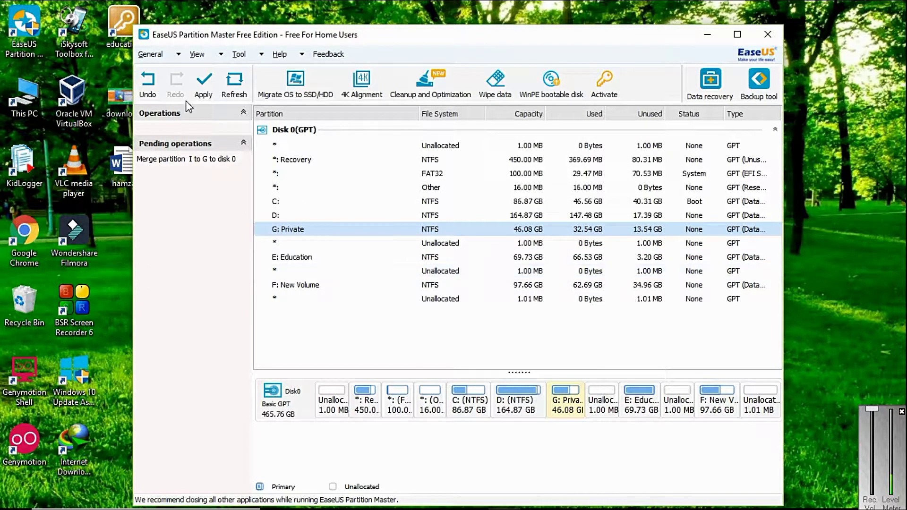
pyautogui.click(205, 92)
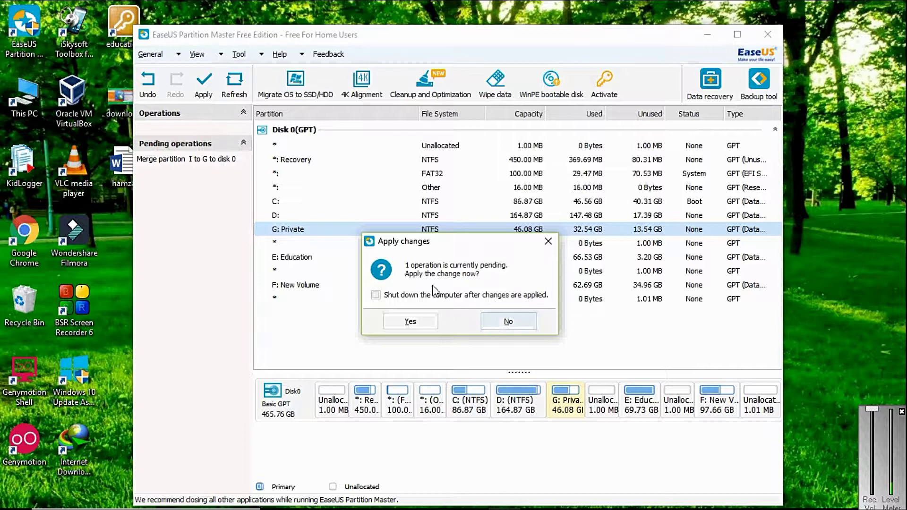
pyautogui.click(427, 318)
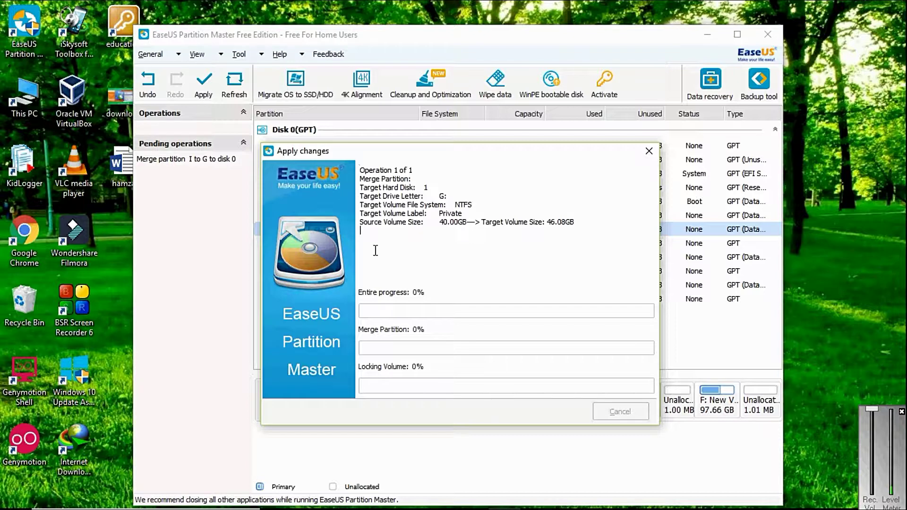
# Check the drives in This PC while the merge runs, and dismiss the finish message in EaseUS Partition Master
pyautogui.moveTo(422, 509)
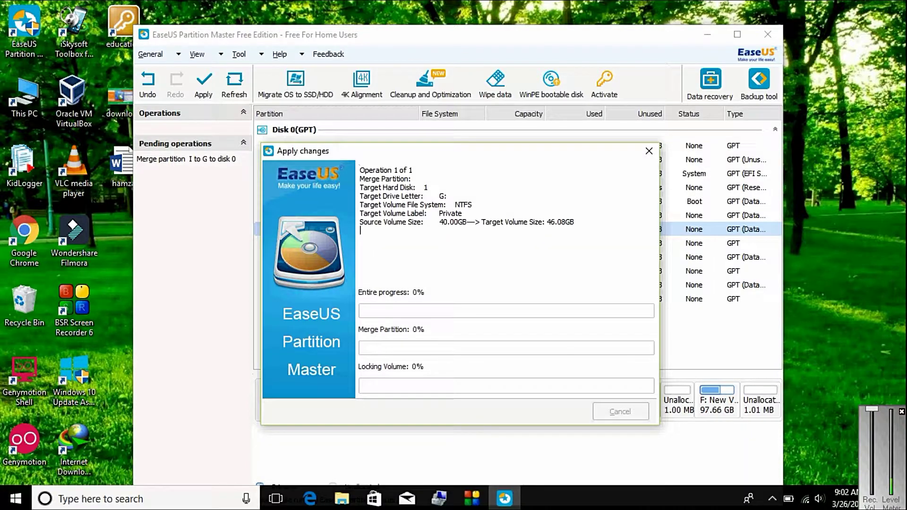
pyautogui.click(342, 497)
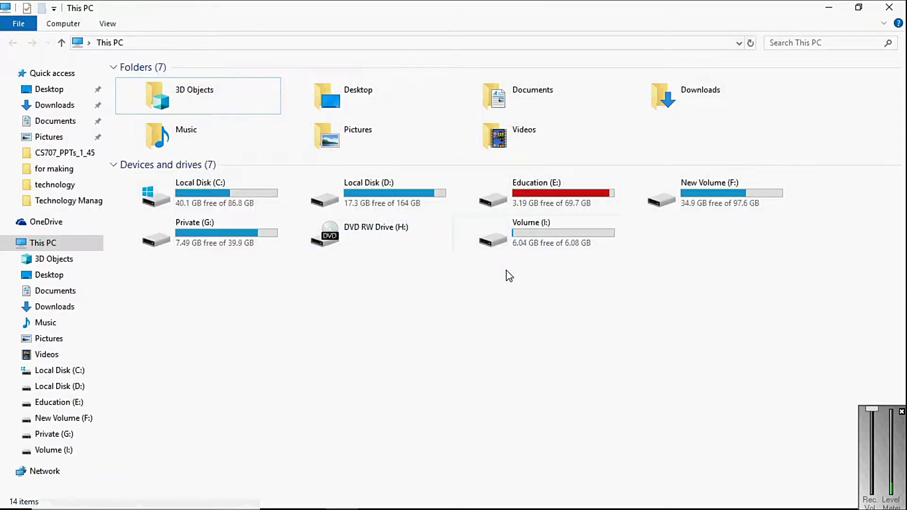
pyautogui.click(341, 497)
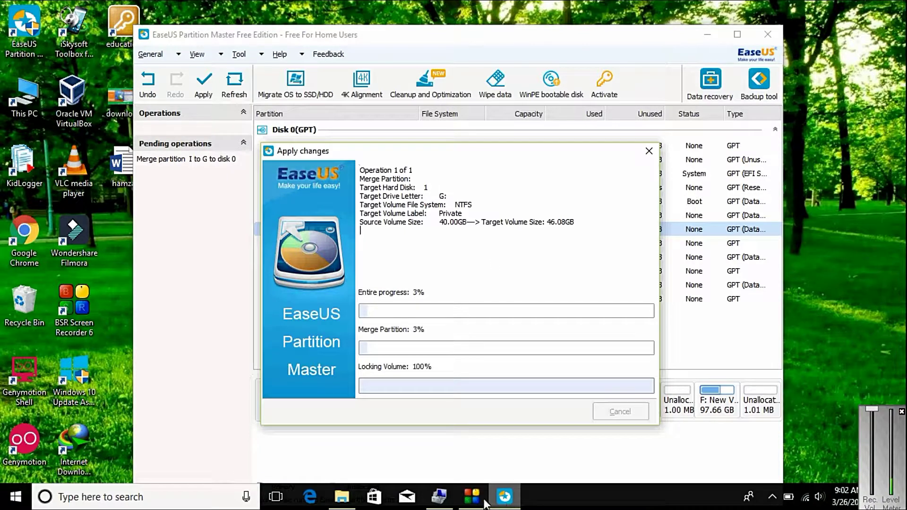
pyautogui.click(472, 497)
pyautogui.click(471, 497)
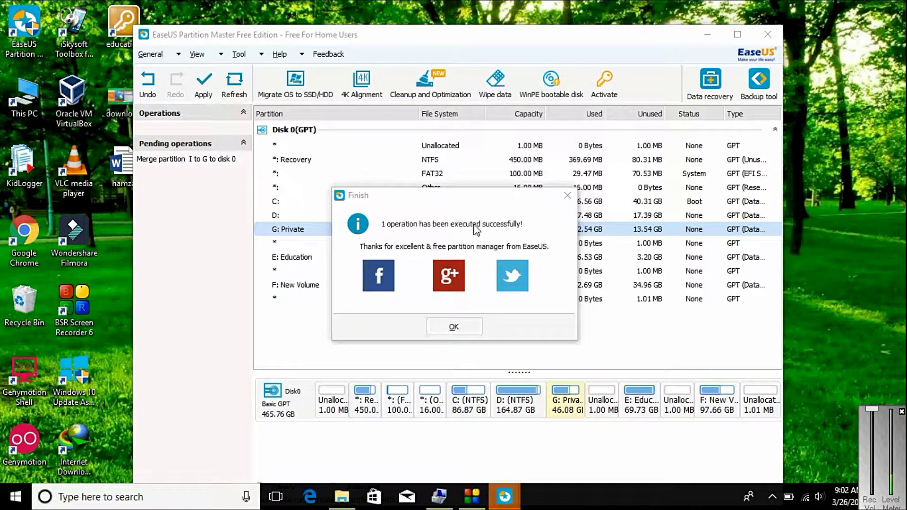
pyautogui.click(567, 199)
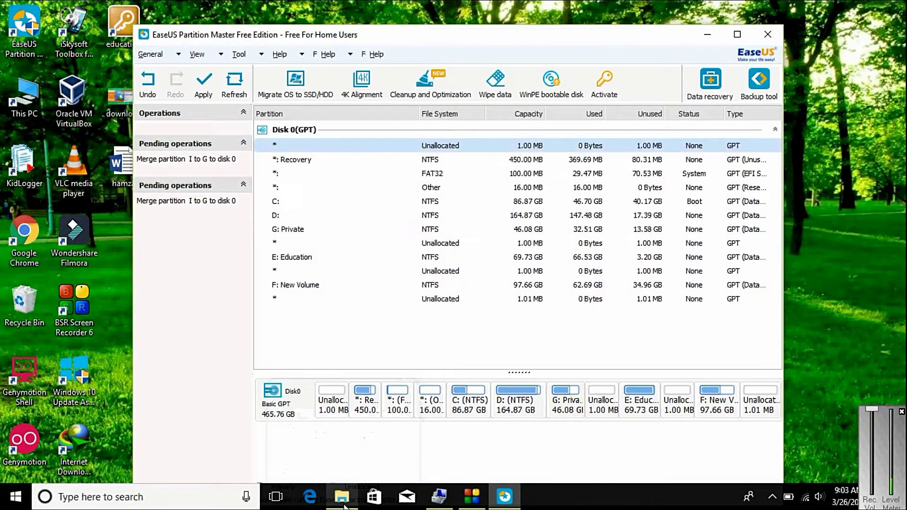
# Examine the capacity and free space of Private (G:) in the This PC window after the merge
pyautogui.click(343, 503)
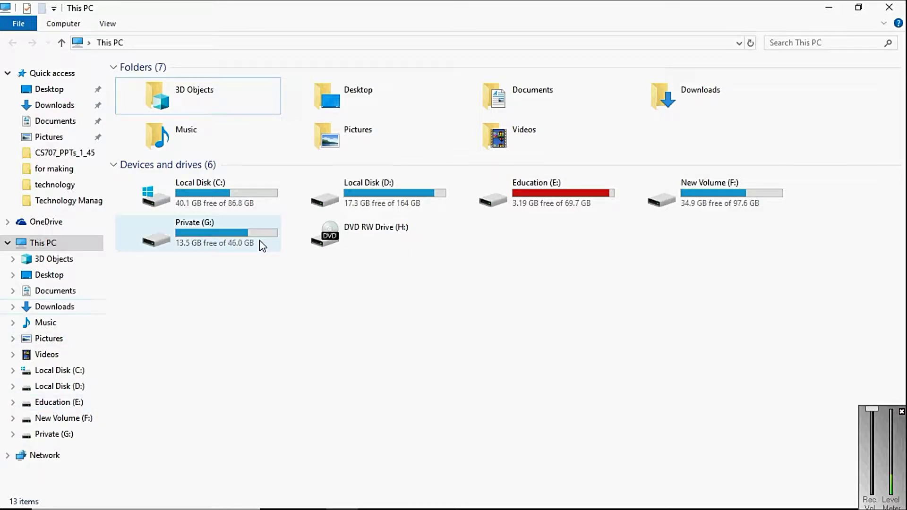
pyautogui.click(834, 6)
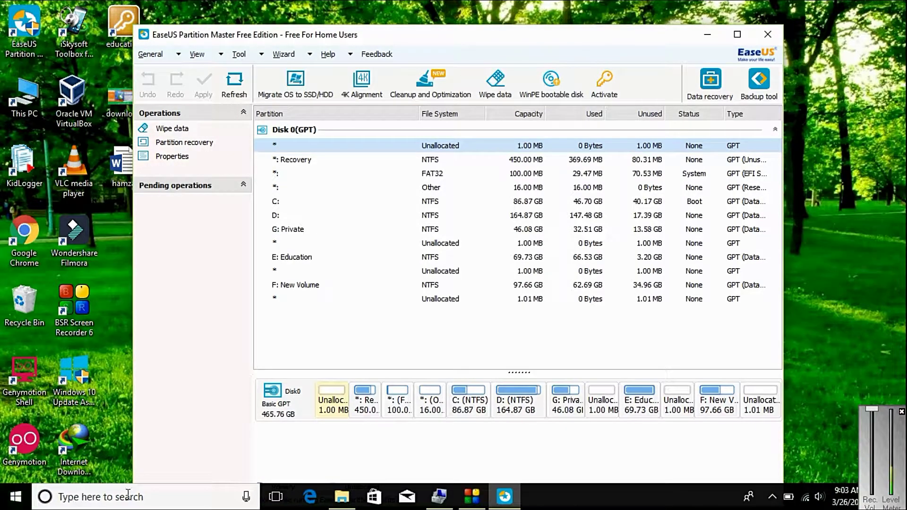
pyautogui.moveTo(341, 497)
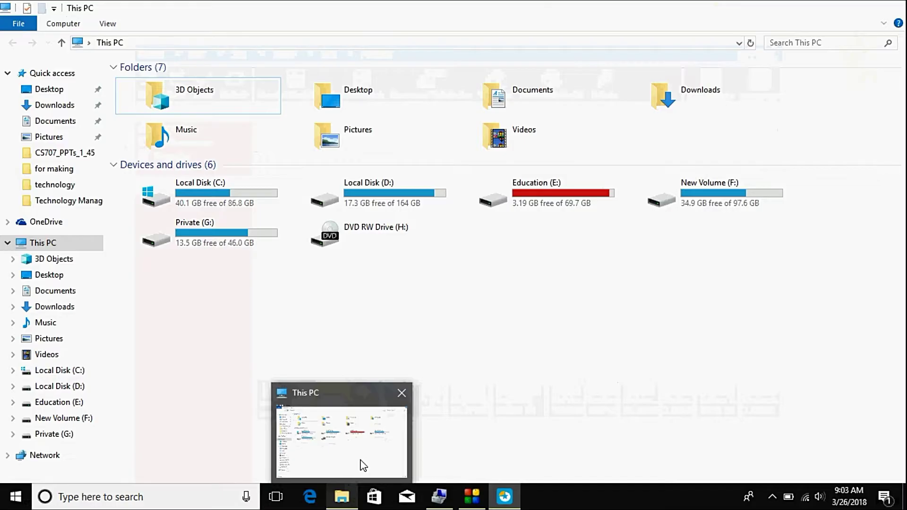
pyautogui.click(359, 467)
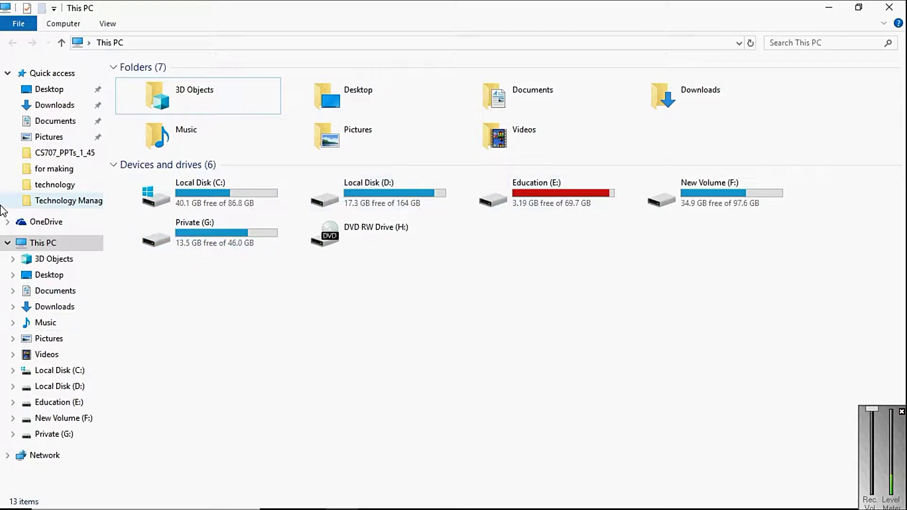
# Open Computer Management from This PC and display Disk Management
pyautogui.rightClick(73, 249)
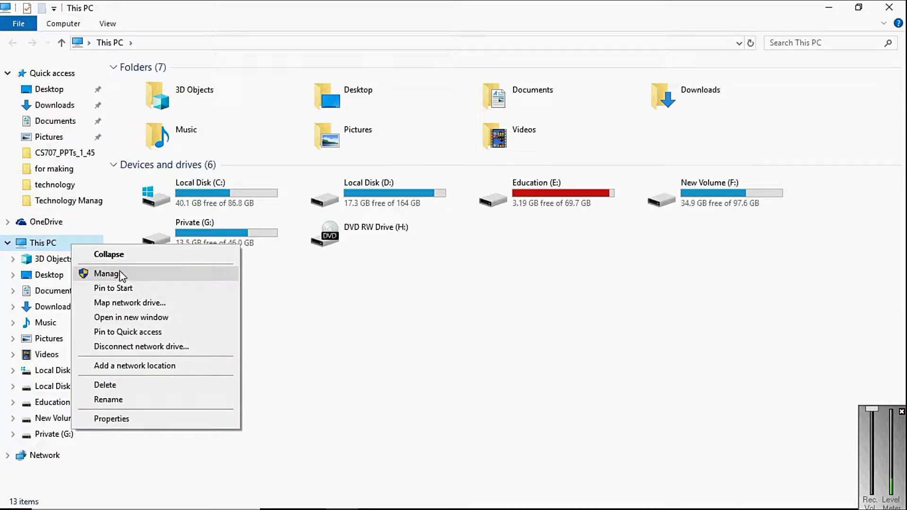
pyautogui.click(107, 274)
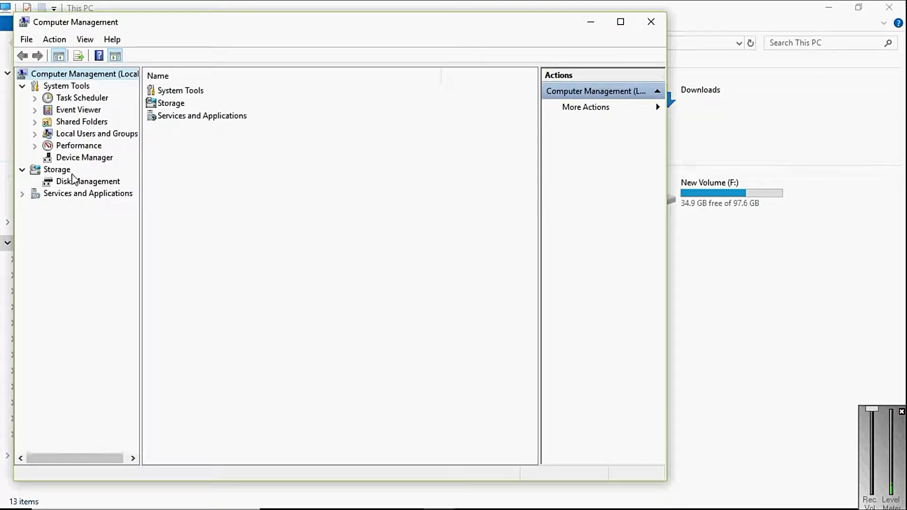
pyautogui.click(78, 185)
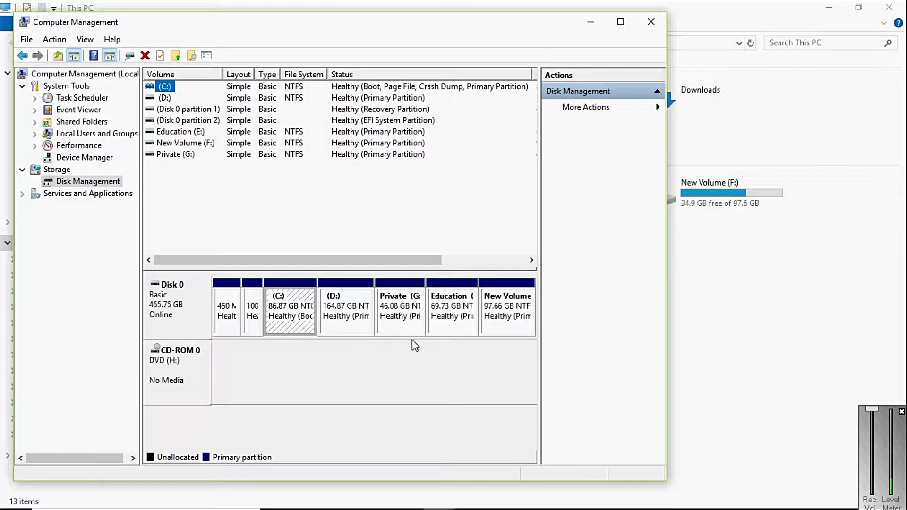
# Shrink the Private (G:) volume on Disk 0 by 6234 MB
pyautogui.rightClick(405, 310)
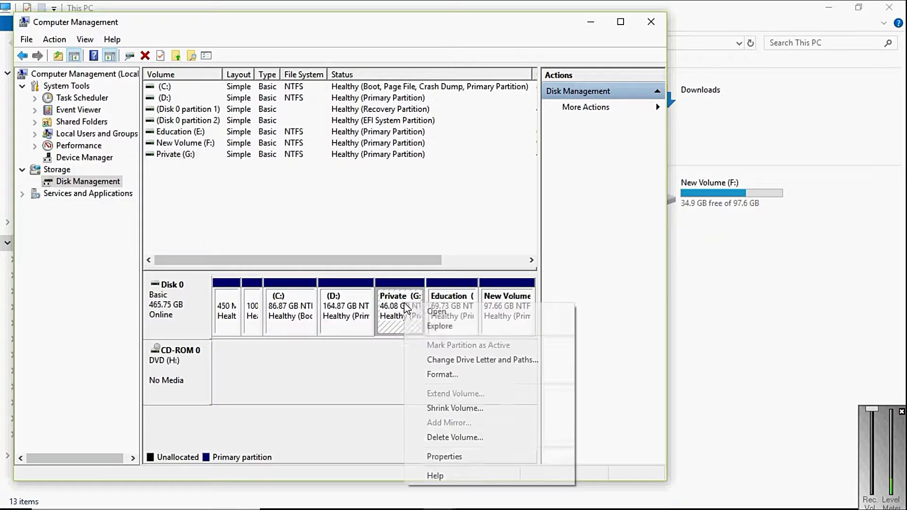
pyautogui.click(425, 410)
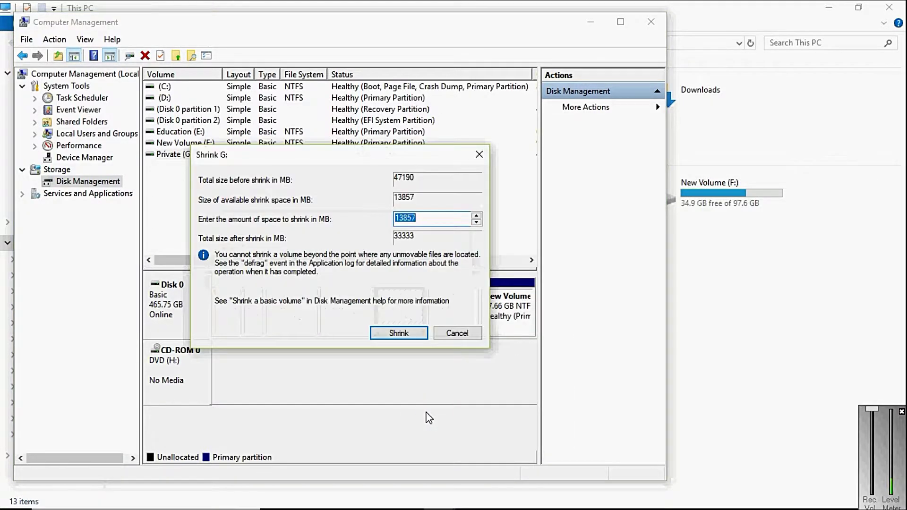
pyautogui.click(439, 218)
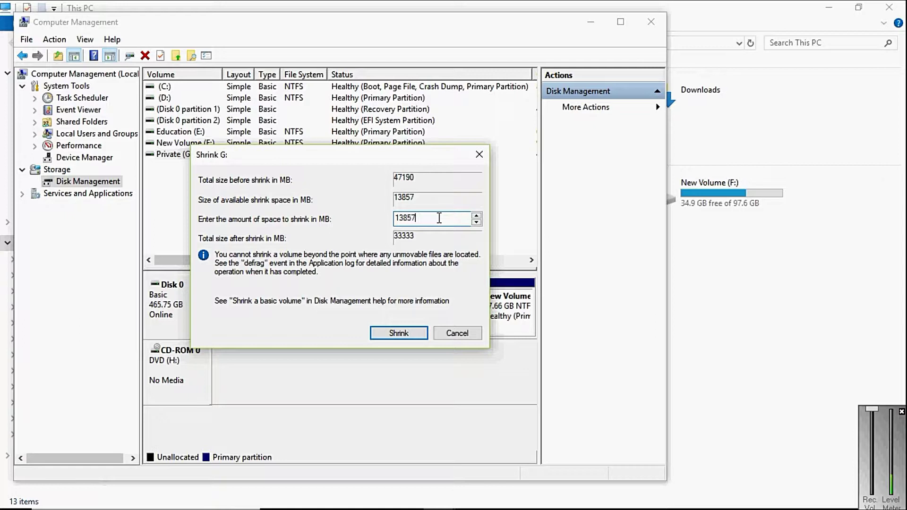
pyautogui.press('BackSpace')
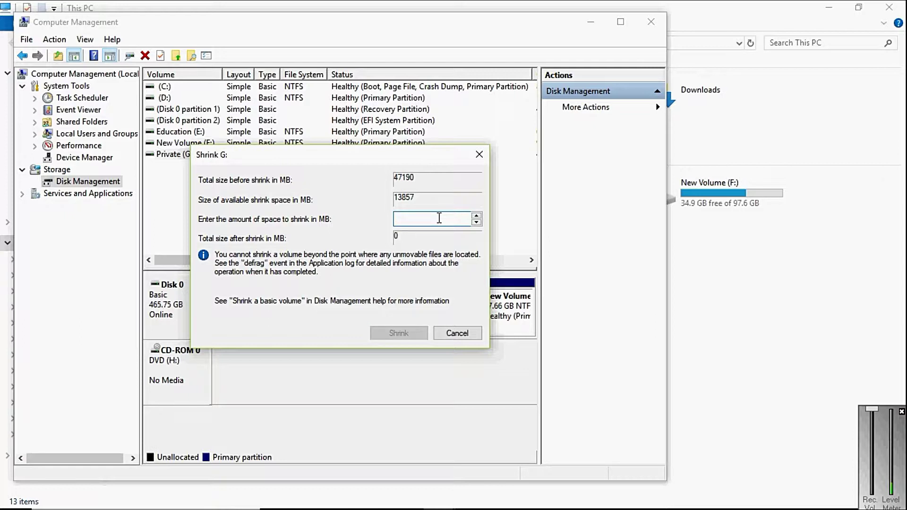
pyautogui.write('6')
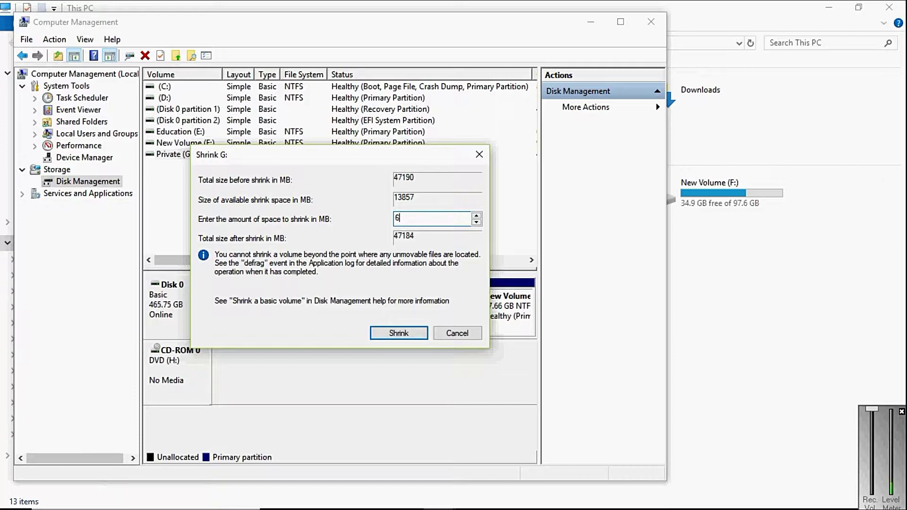
pyautogui.write('234')
pyautogui.click(399, 331)
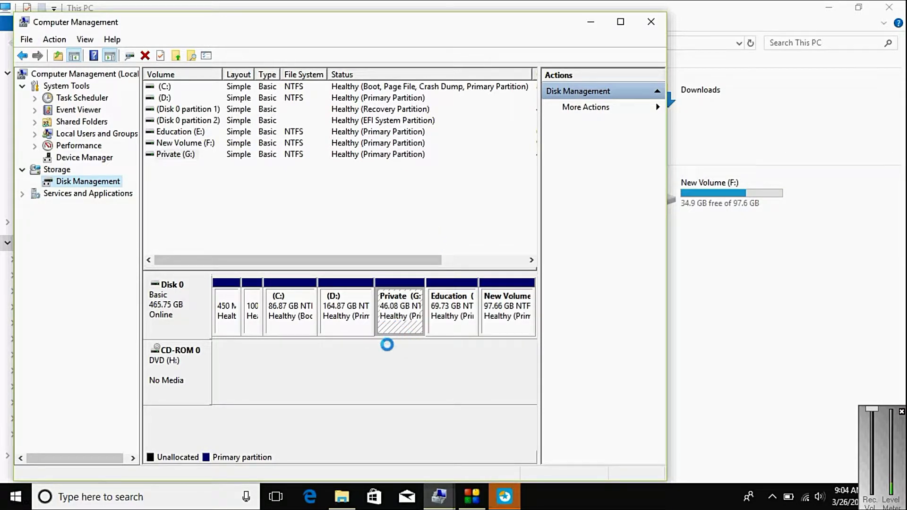
pyautogui.click(474, 505)
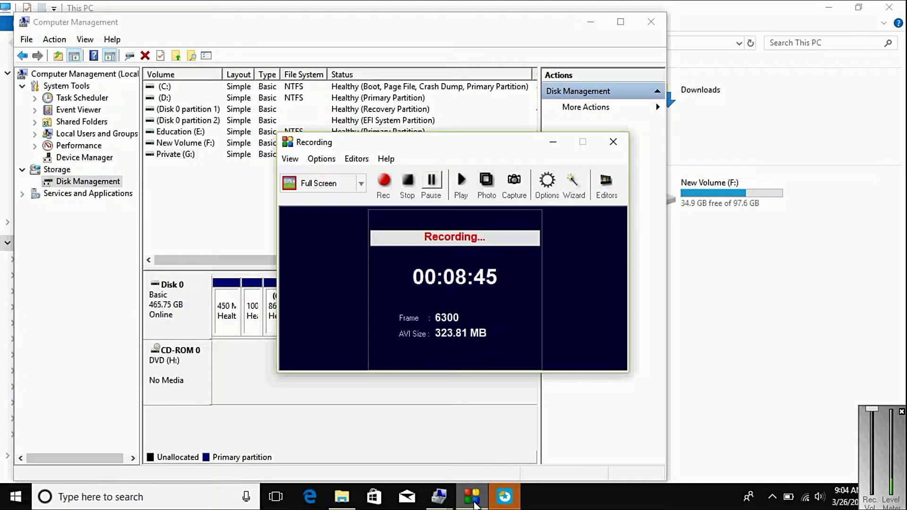
pyautogui.click(474, 504)
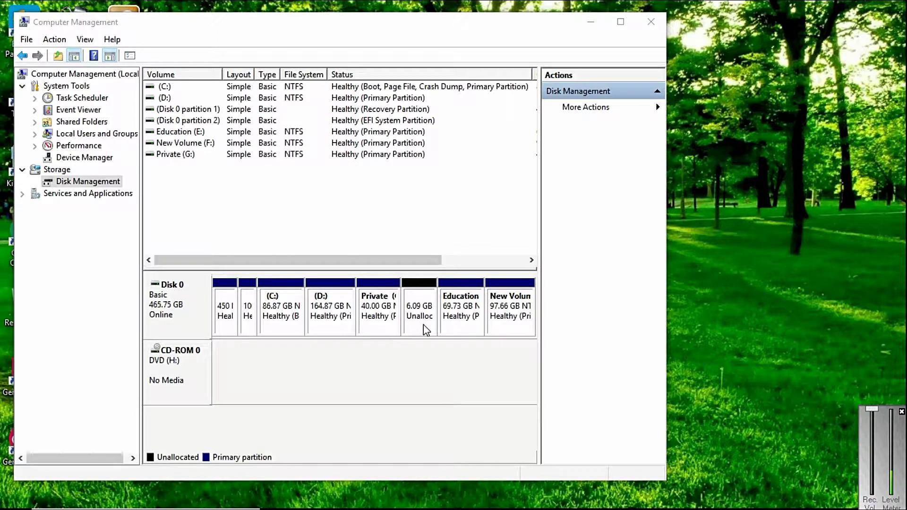
# Check whether Extend Volume is available for the Private (G:) and Education (E:) partitions on either side of the unallocated space
pyautogui.rightClick(387, 311)
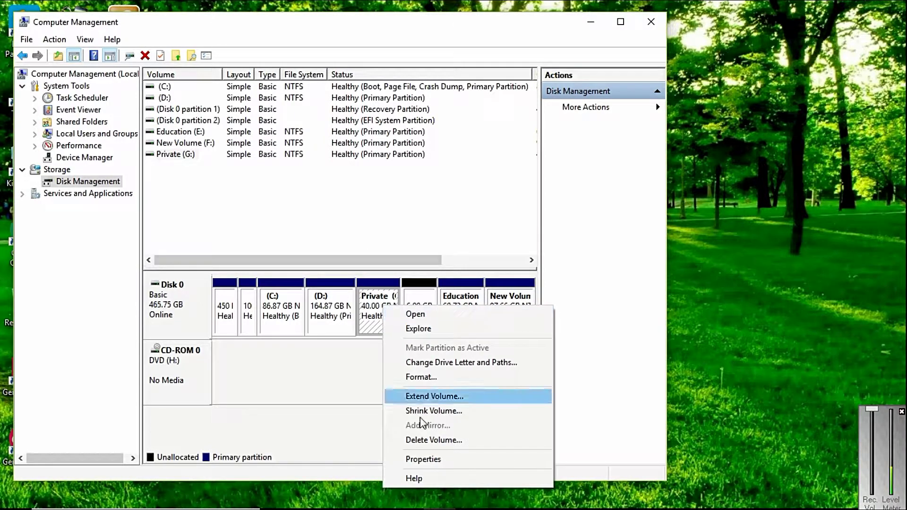
pyautogui.click(372, 368)
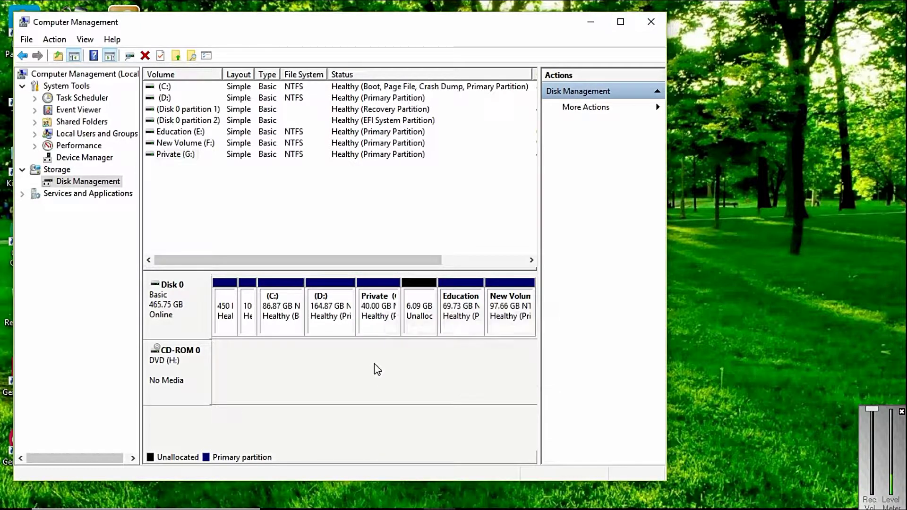
pyautogui.rightClick(458, 302)
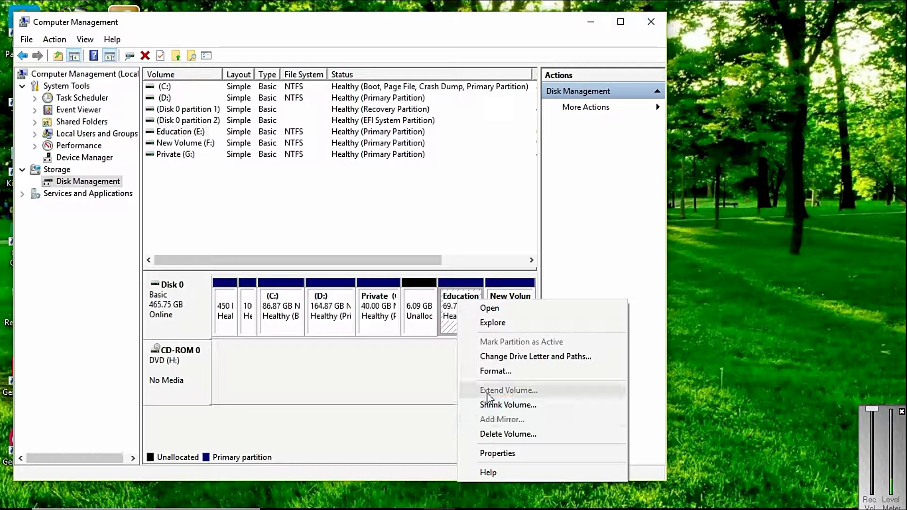
pyautogui.click(379, 367)
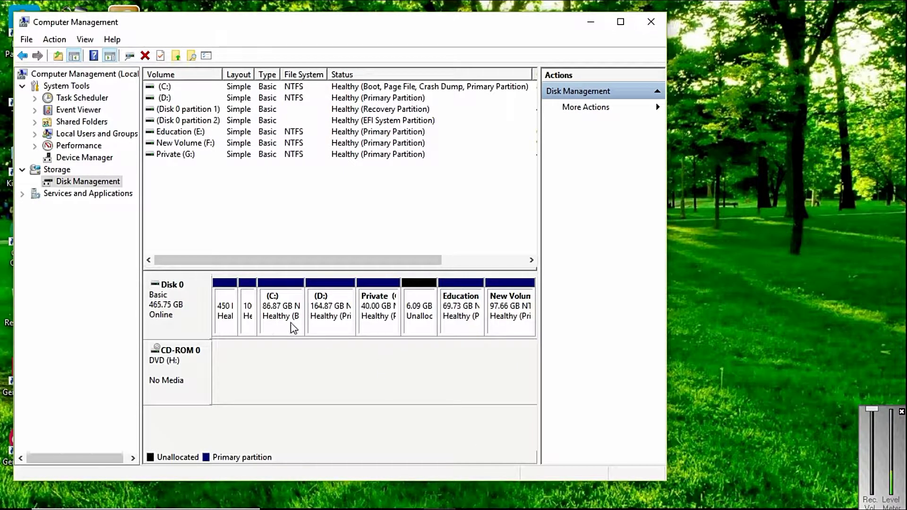
pyautogui.click(413, 309)
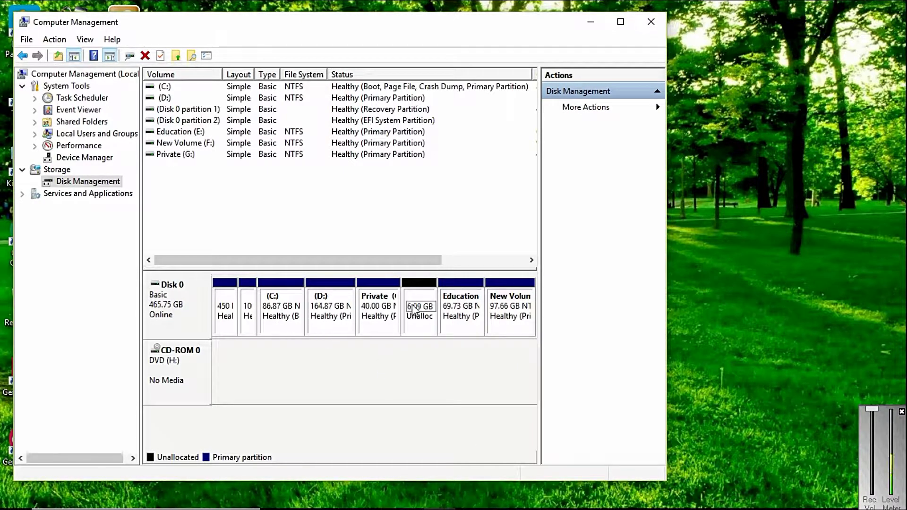
pyautogui.rightClick(418, 308)
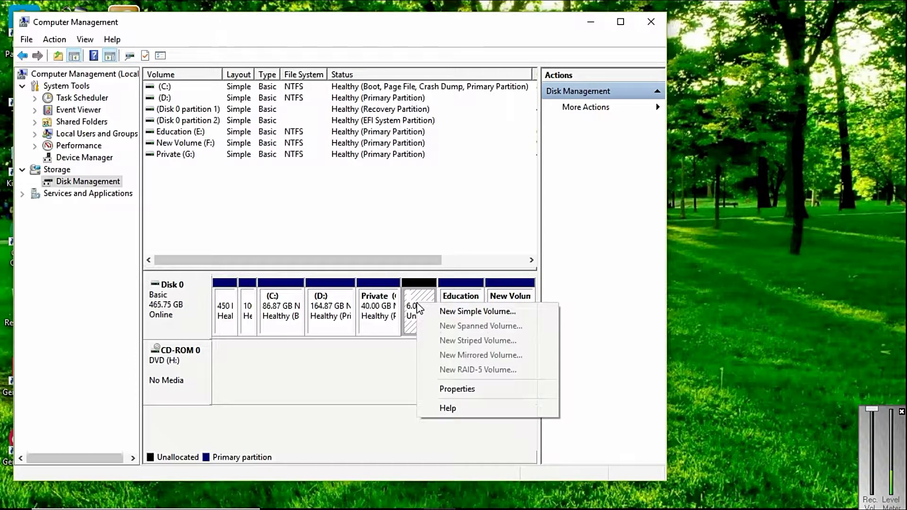
pyautogui.click(434, 312)
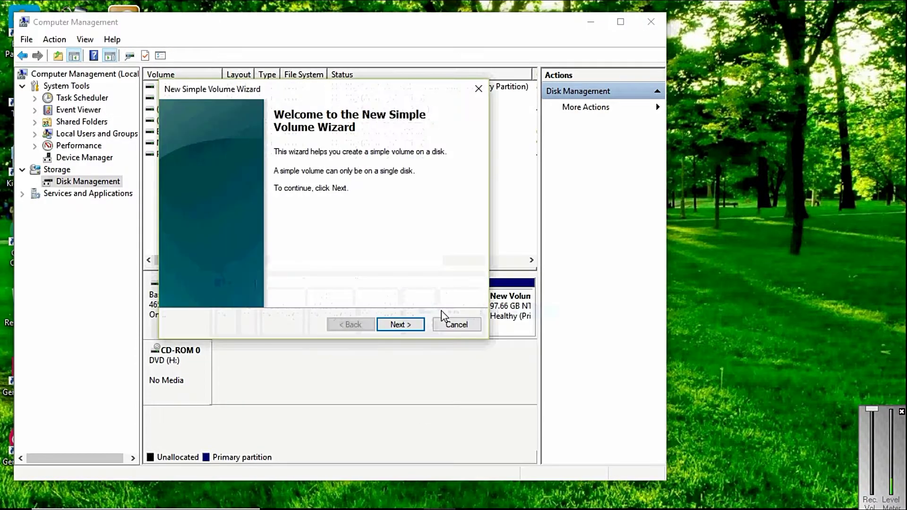
pyautogui.click(420, 326)
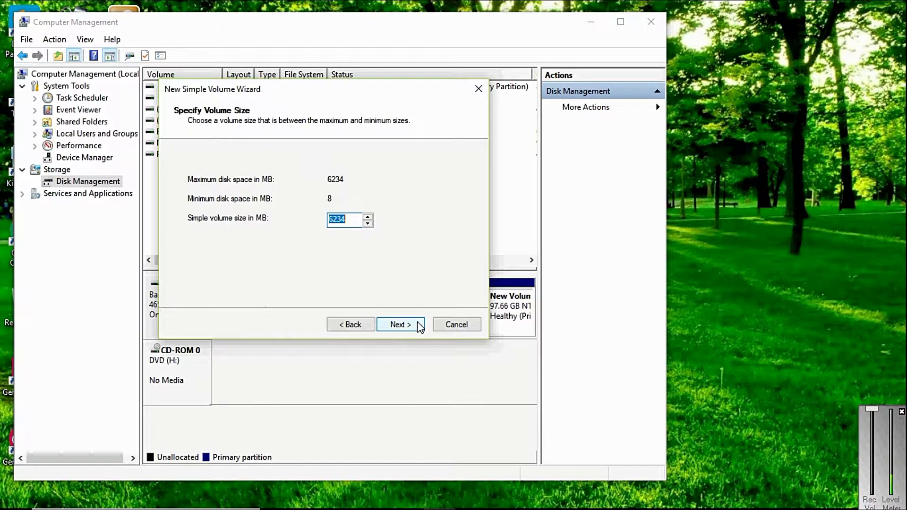
pyautogui.click(452, 325)
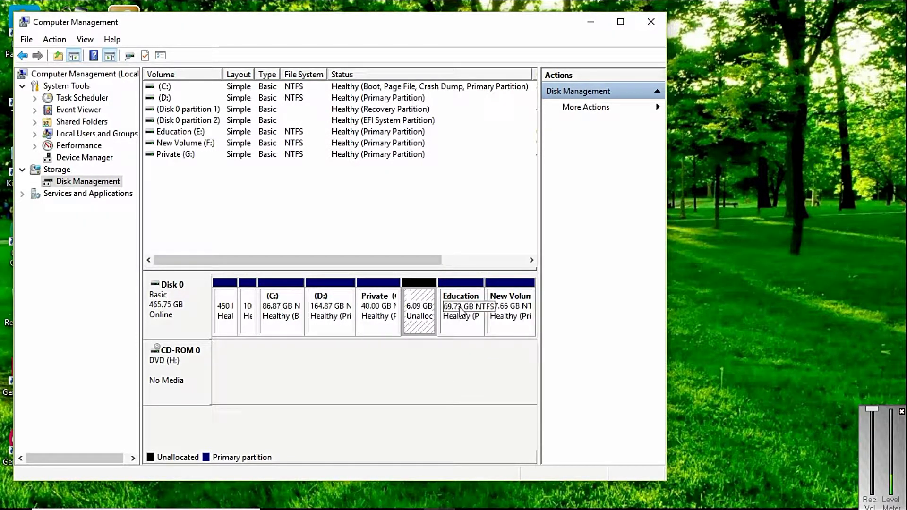
# Create a 6234 MB simple volume in Disk 0's unallocated space with drive letter I, NTFS quick format and the label Newolme
pyautogui.rightClick(418, 311)
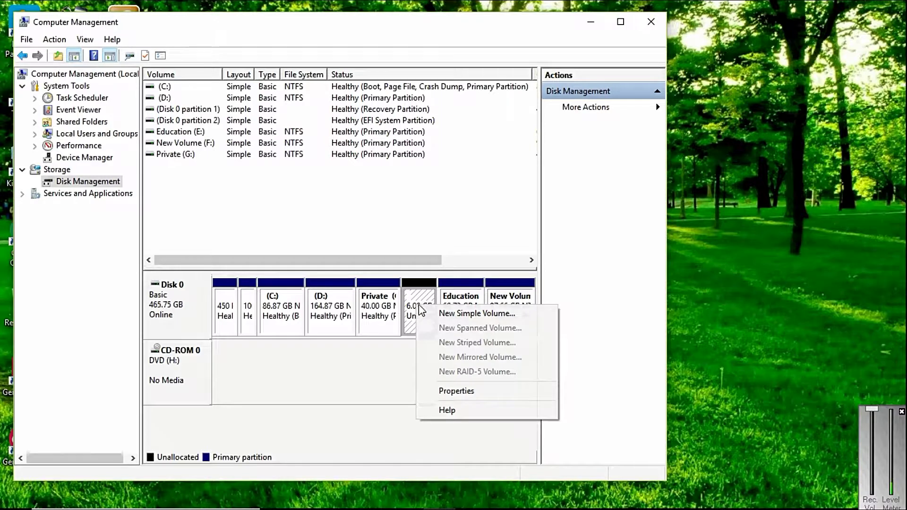
pyautogui.click(462, 312)
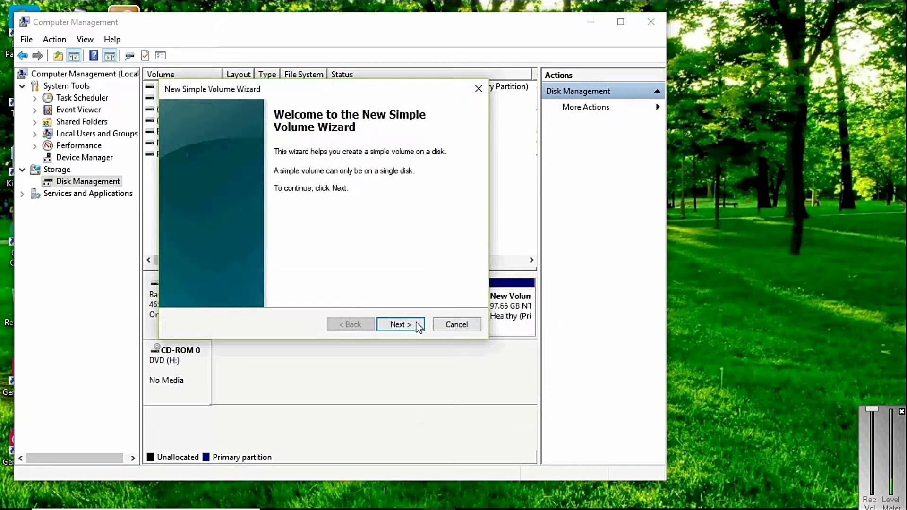
pyautogui.click(412, 325)
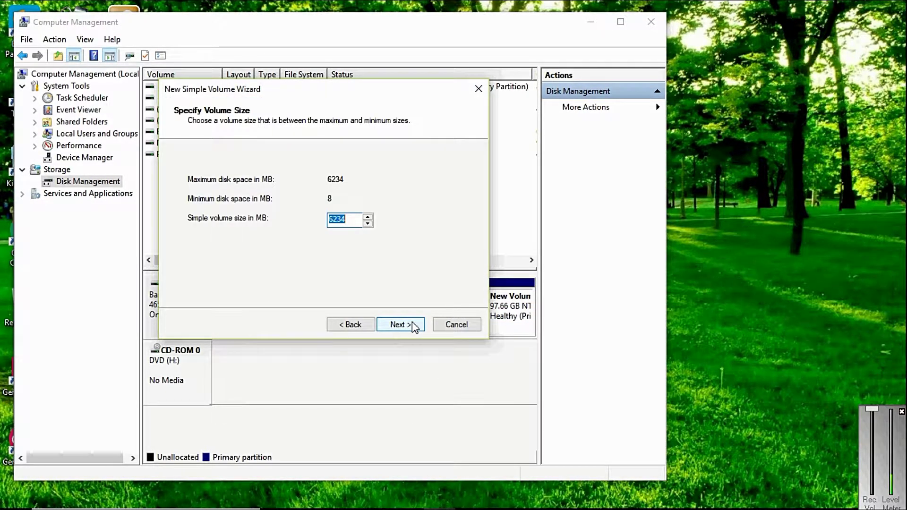
pyautogui.click(412, 324)
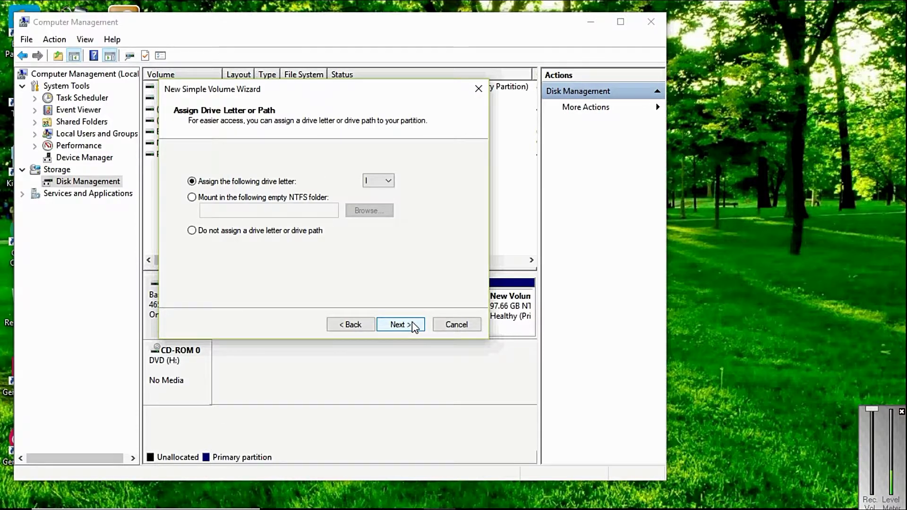
pyautogui.click(412, 324)
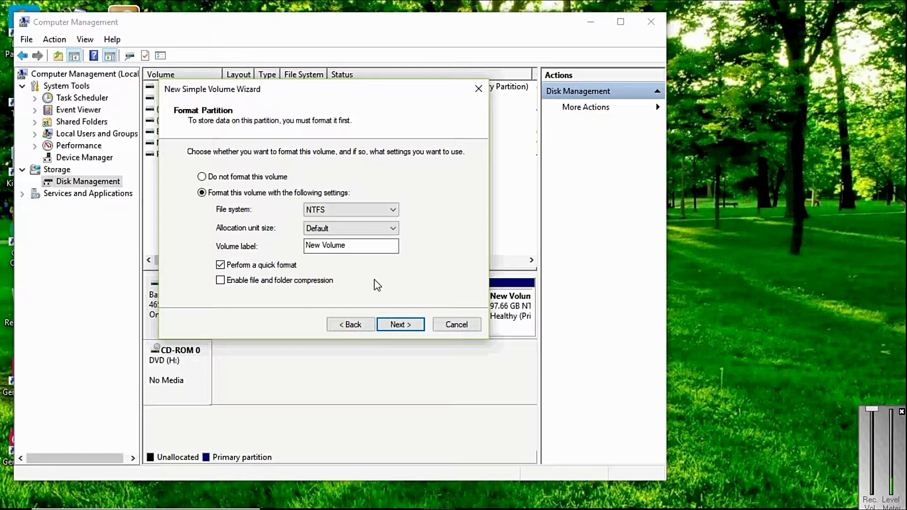
pyautogui.click(363, 247)
pyautogui.press('BackSpace')
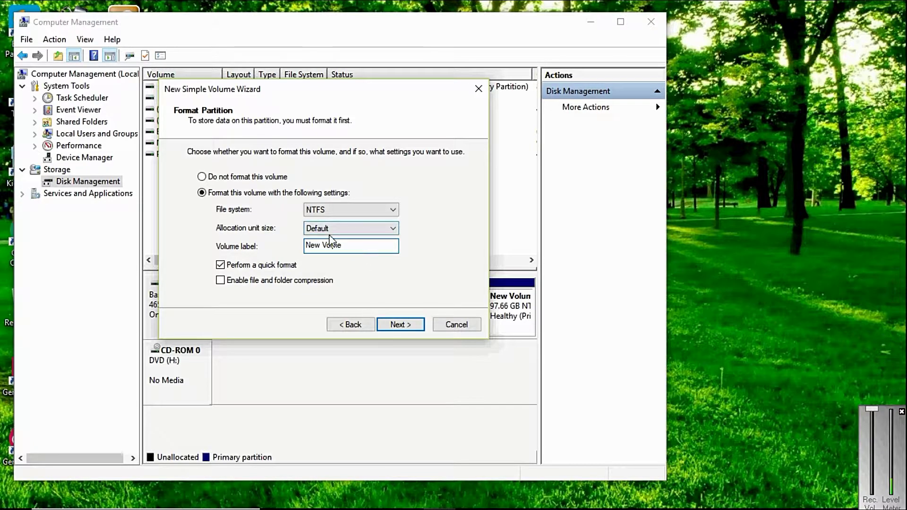
pyautogui.press('BackSpace')
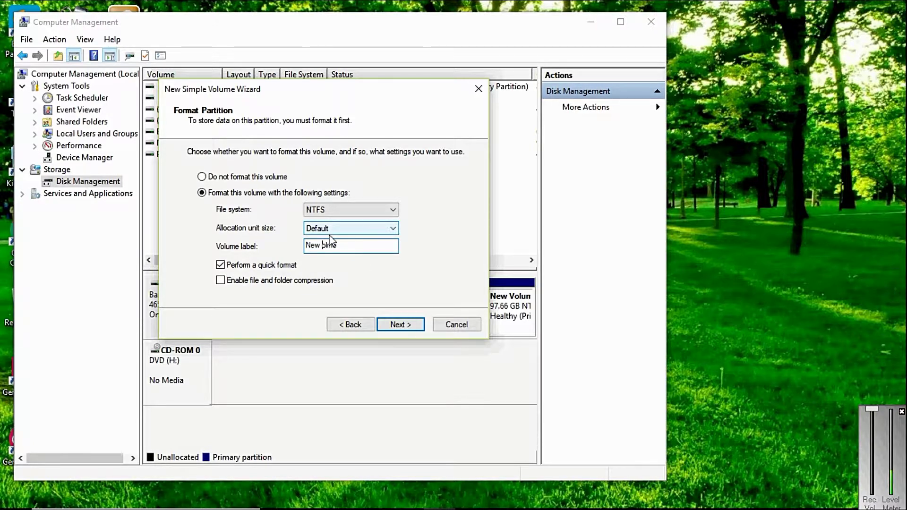
pyautogui.click(413, 325)
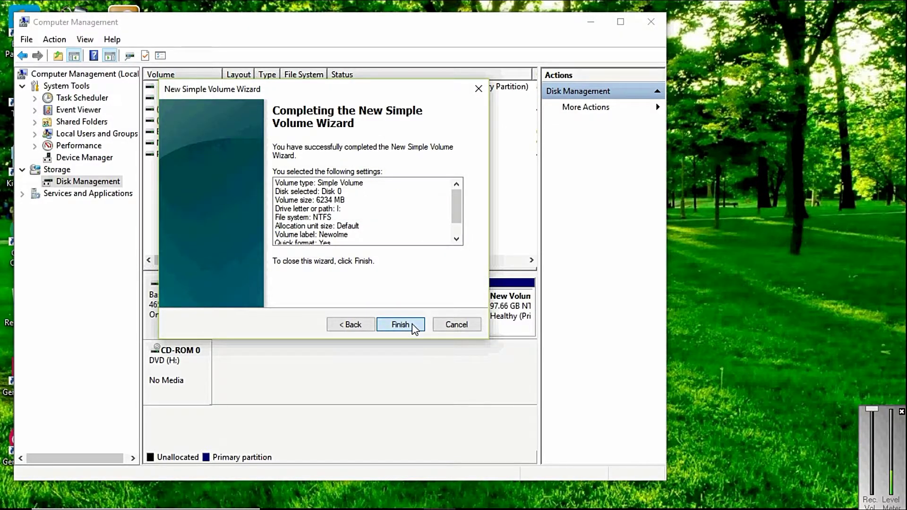
pyautogui.click(413, 326)
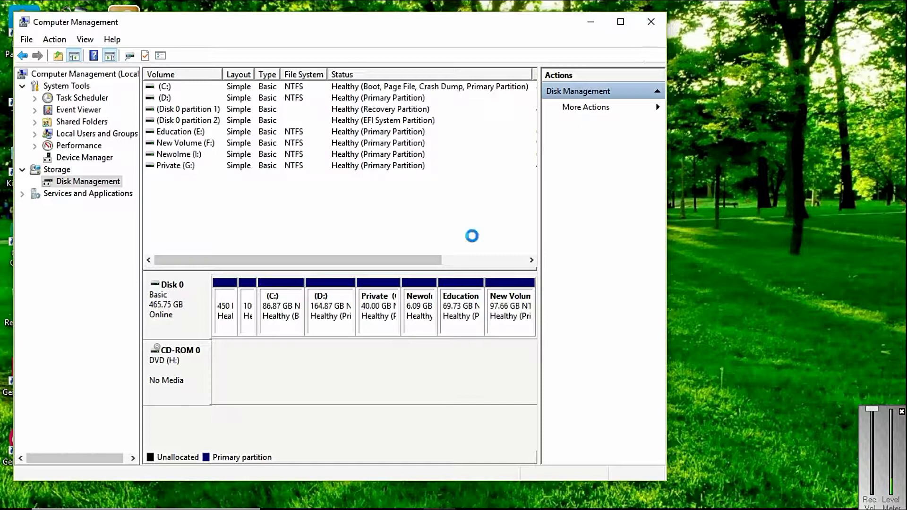
# Close Computer Management, check the new I: drive's capacity in This PC, and minimize the File Explorer window
pyautogui.click(650, 24)
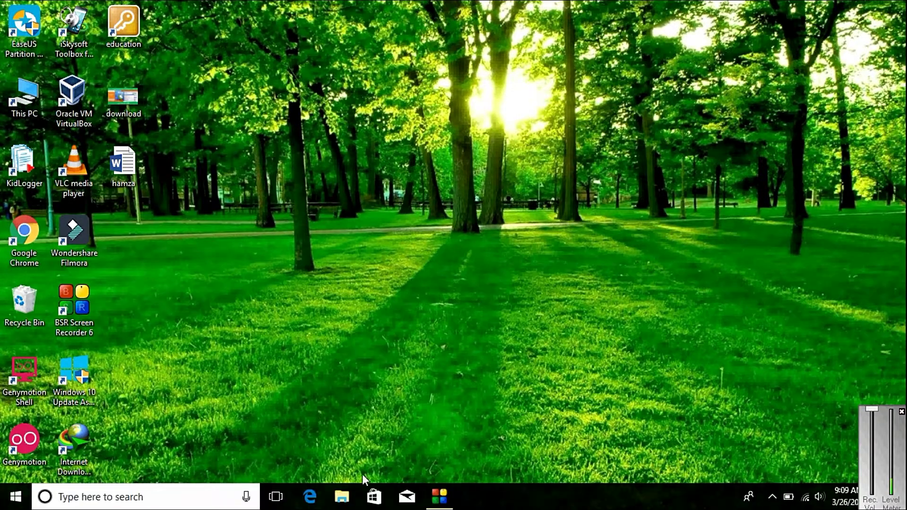
pyautogui.moveTo(340, 507)
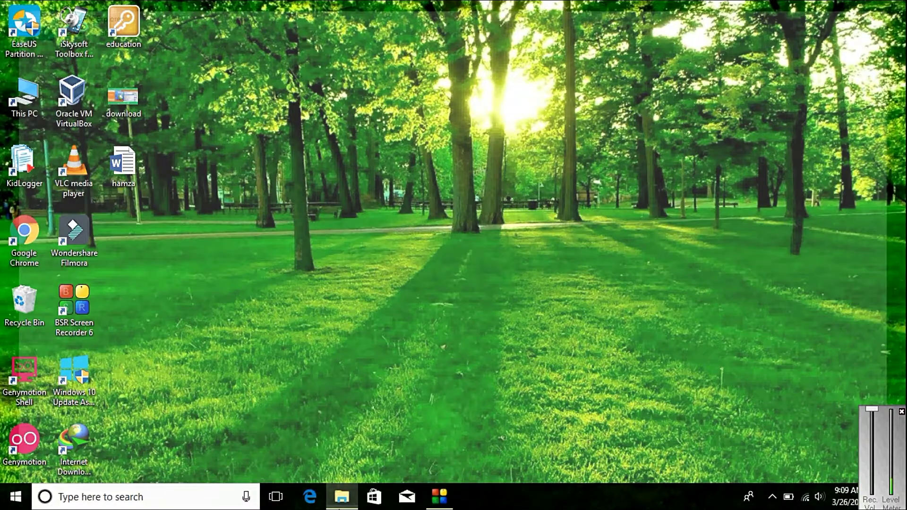
pyautogui.click(341, 497)
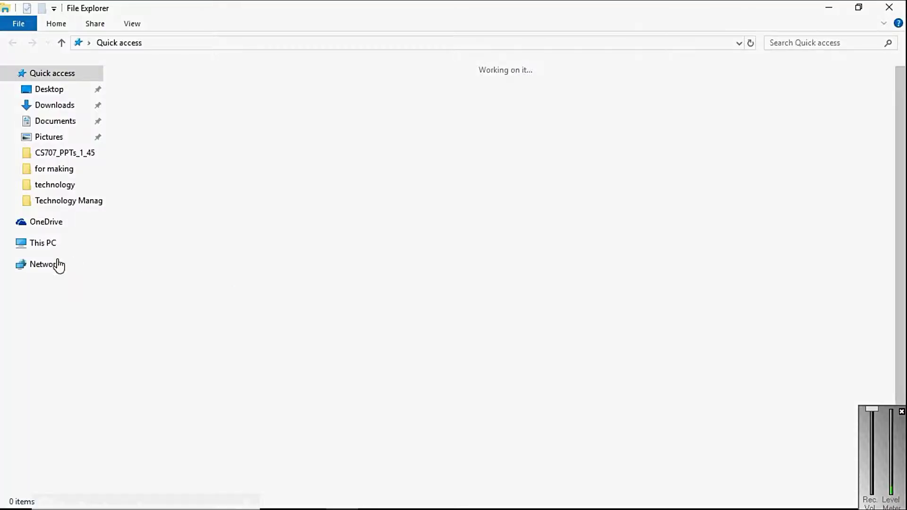
pyautogui.click(51, 244)
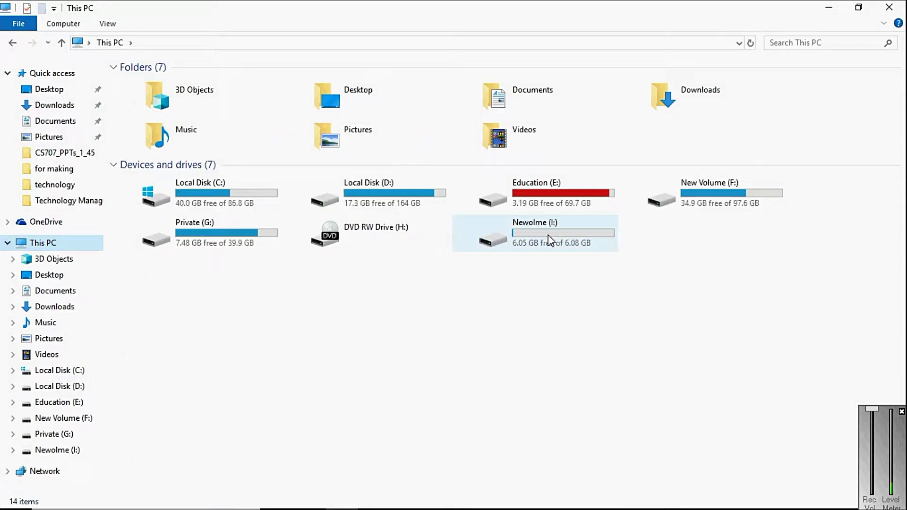
pyautogui.moveTo(550, 240)
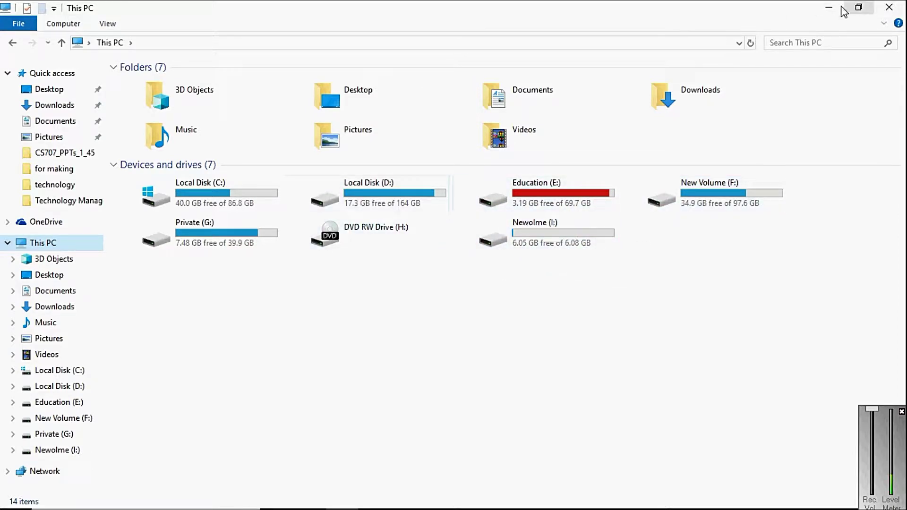
pyautogui.click(822, 8)
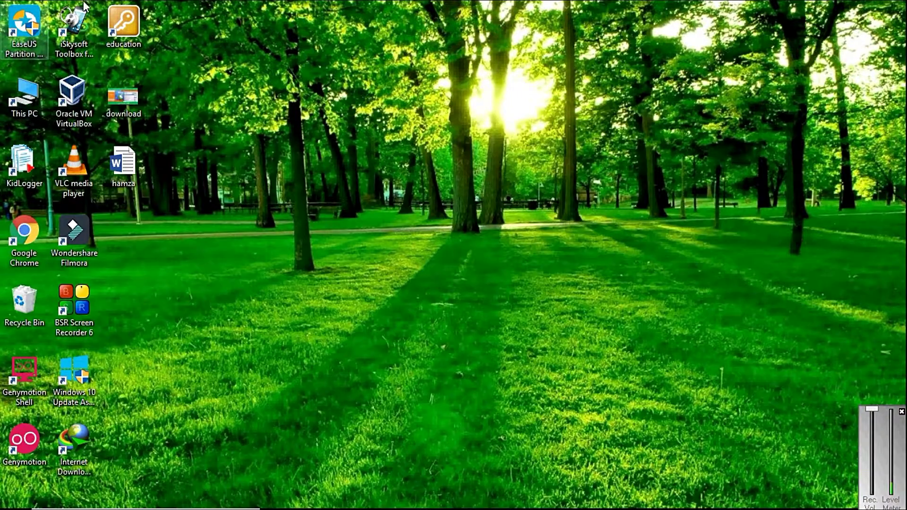
# Launch EaseUS Partition Master and select the I: Newolme partition on Disk 0
pyautogui.click(21, 18)
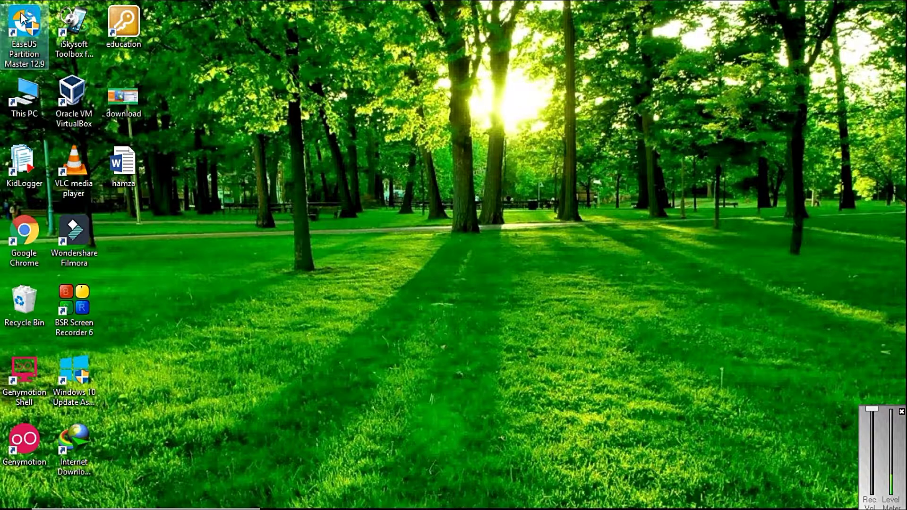
pyautogui.doubleClick(21, 18)
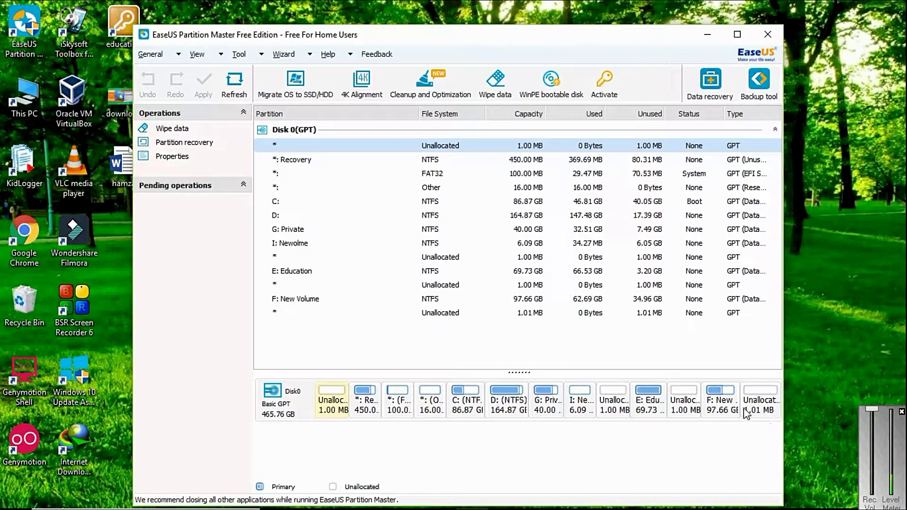
pyautogui.click(581, 407)
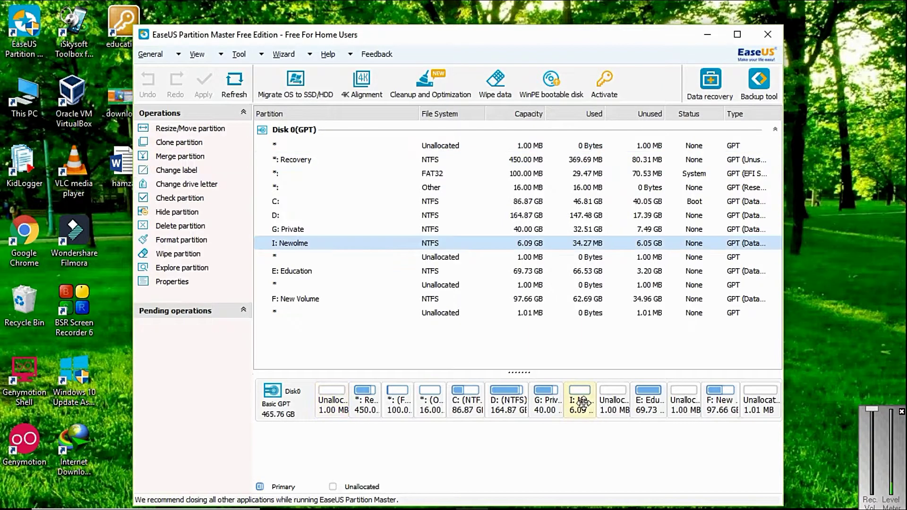
# Open Merge Partition for I: Newolme and try combining it with G: Private and with E: Education, clearing the partition selections
pyautogui.click(150, 157)
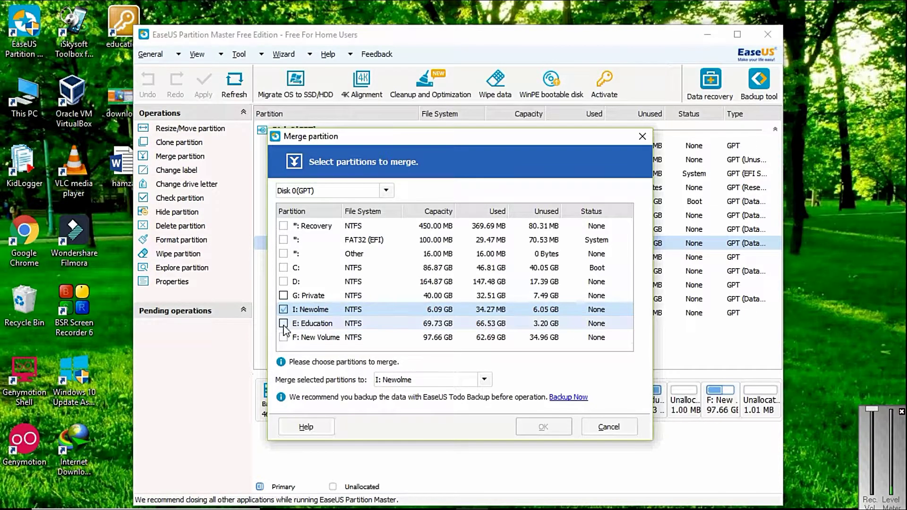
pyautogui.click(283, 296)
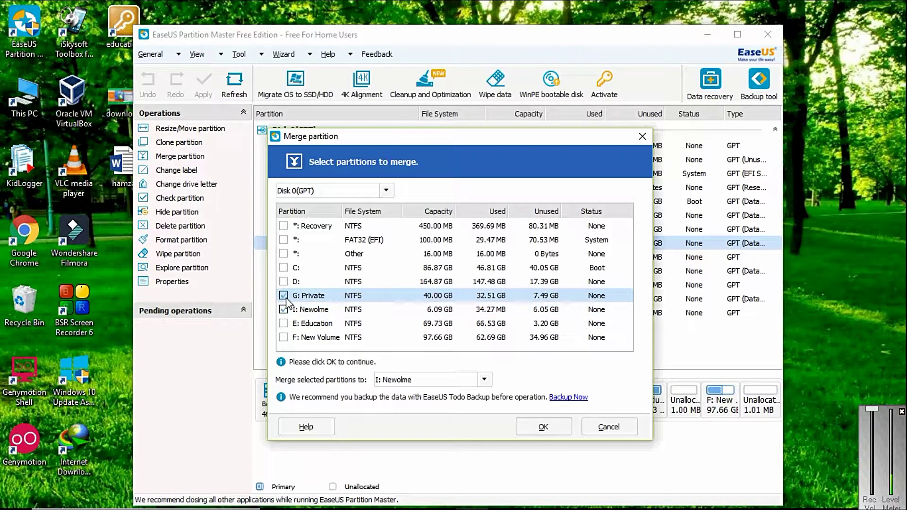
pyautogui.click(282, 299)
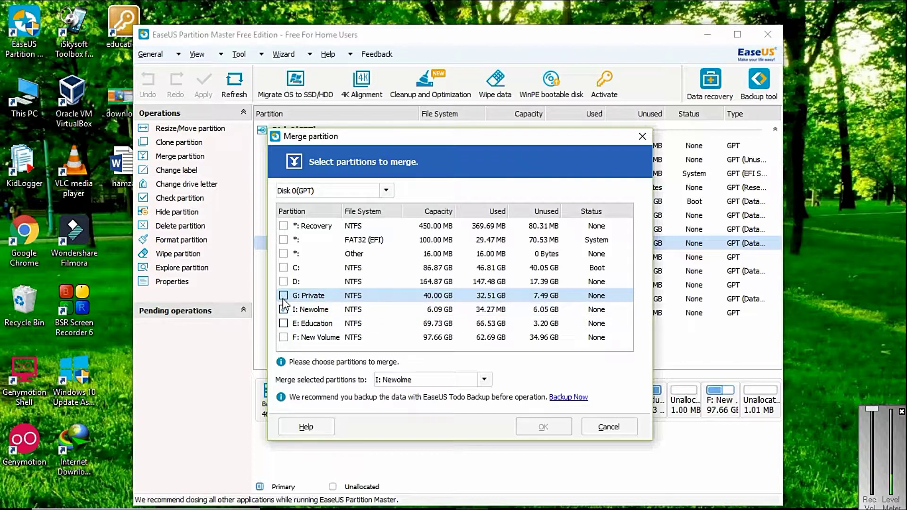
pyautogui.click(283, 324)
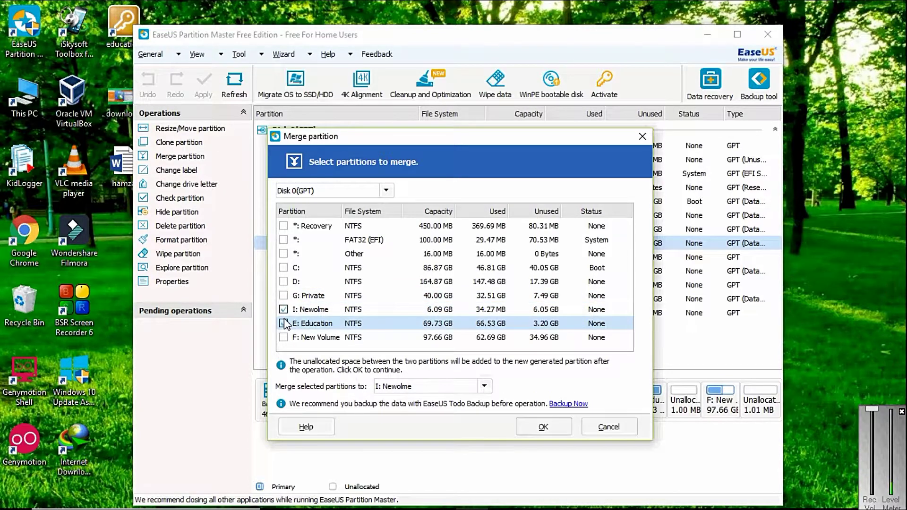
pyautogui.click(284, 324)
pyautogui.click(283, 310)
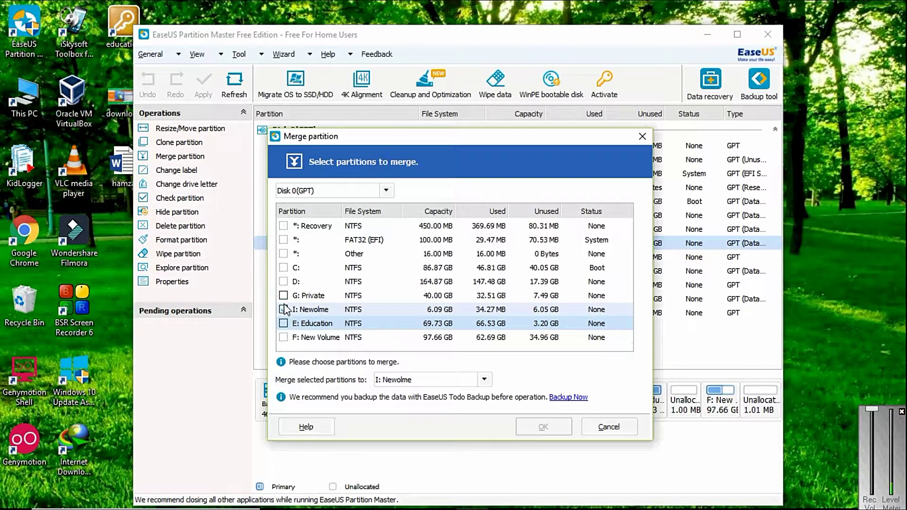
# Try selecting E: Education together with F: New Volume and with I: Newolme for merging, clearing each selection
pyautogui.click(284, 338)
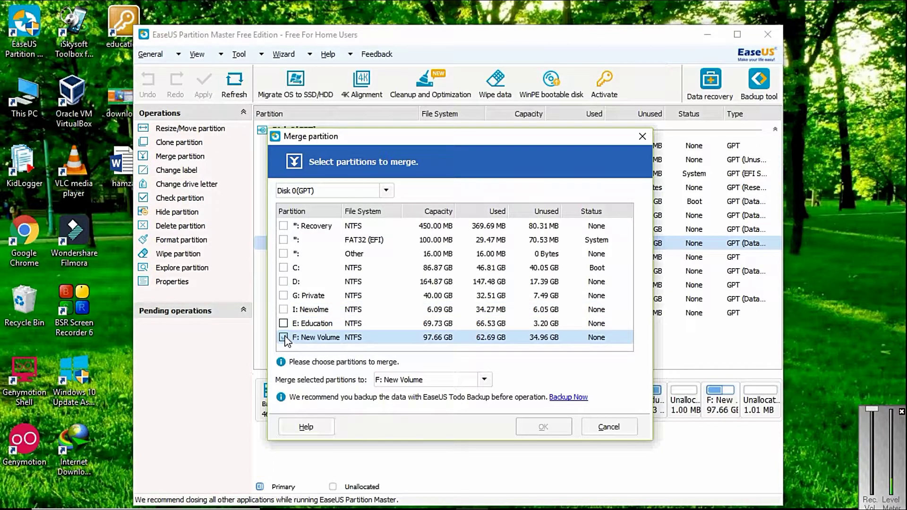
pyautogui.click(283, 323)
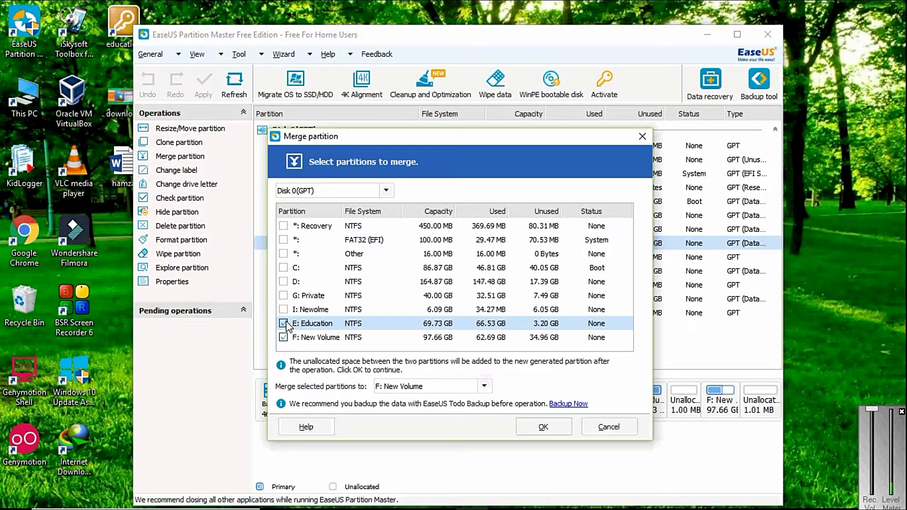
pyautogui.click(283, 323)
pyautogui.click(284, 338)
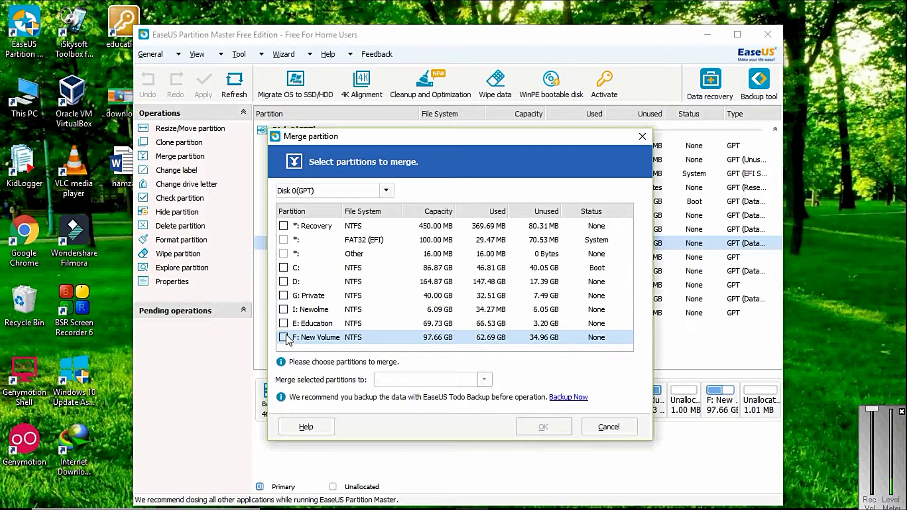
pyautogui.click(284, 325)
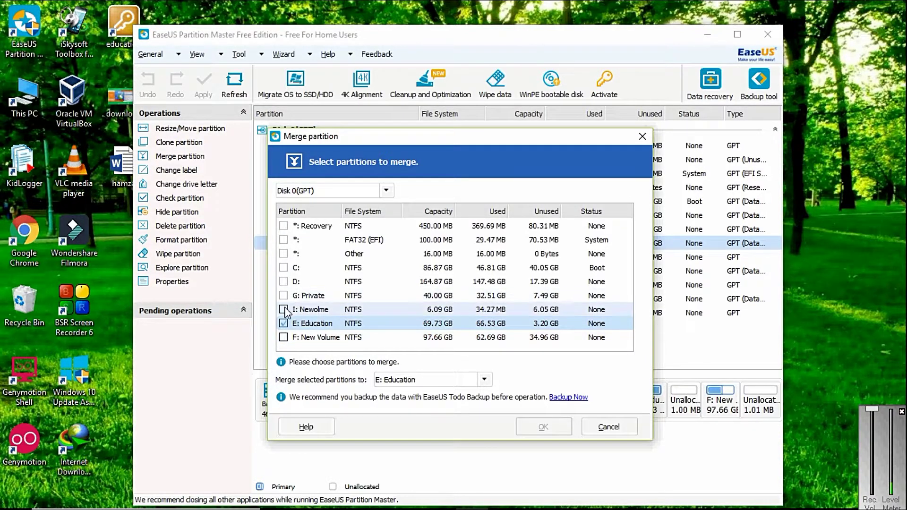
pyautogui.click(284, 309)
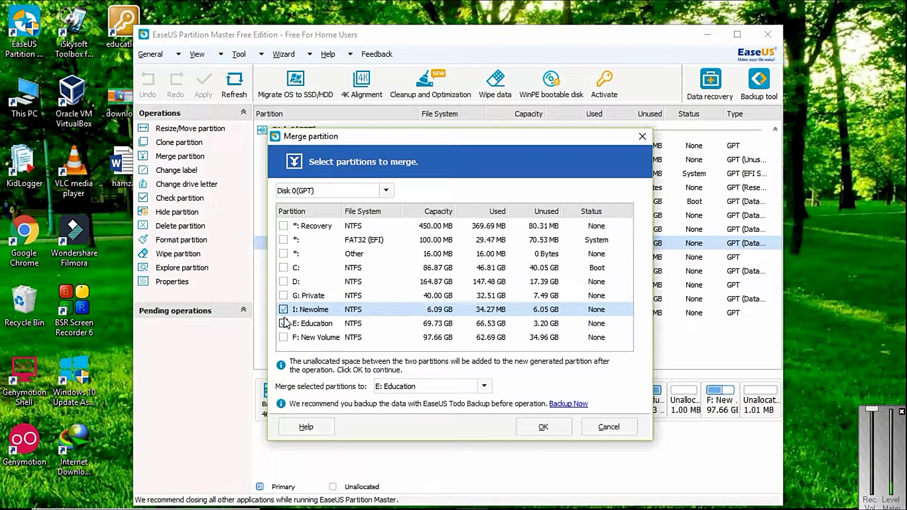
pyautogui.click(284, 312)
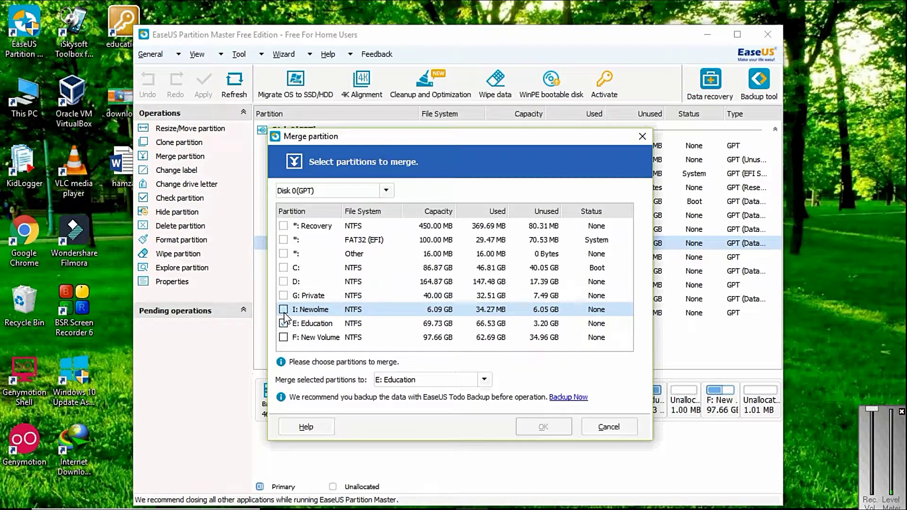
pyautogui.click(283, 323)
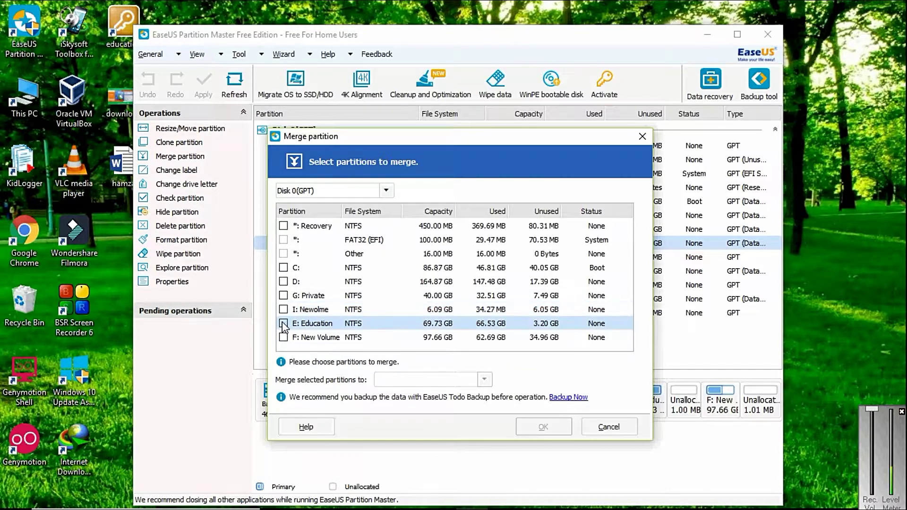
# Try selecting D: together with C: and with G: Private for merging, clearing each selection
pyautogui.click(283, 281)
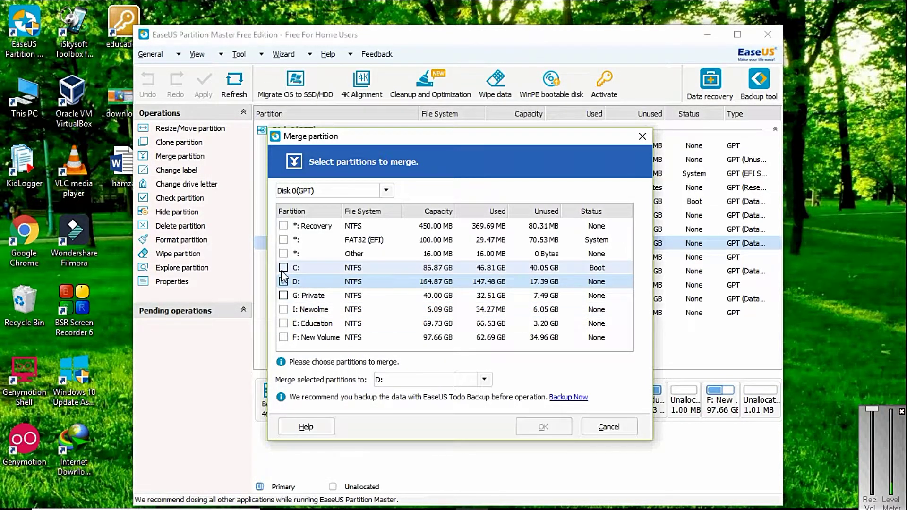
pyautogui.click(283, 268)
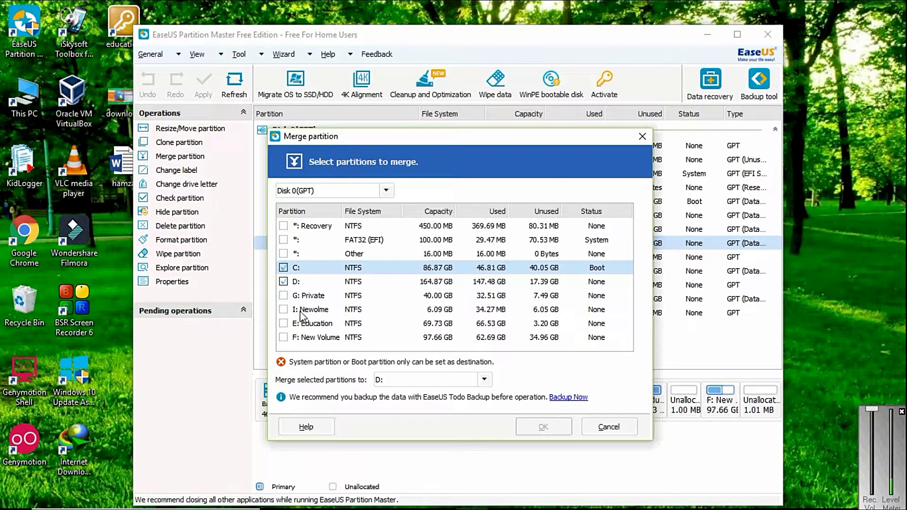
pyautogui.click(284, 268)
pyautogui.click(284, 281)
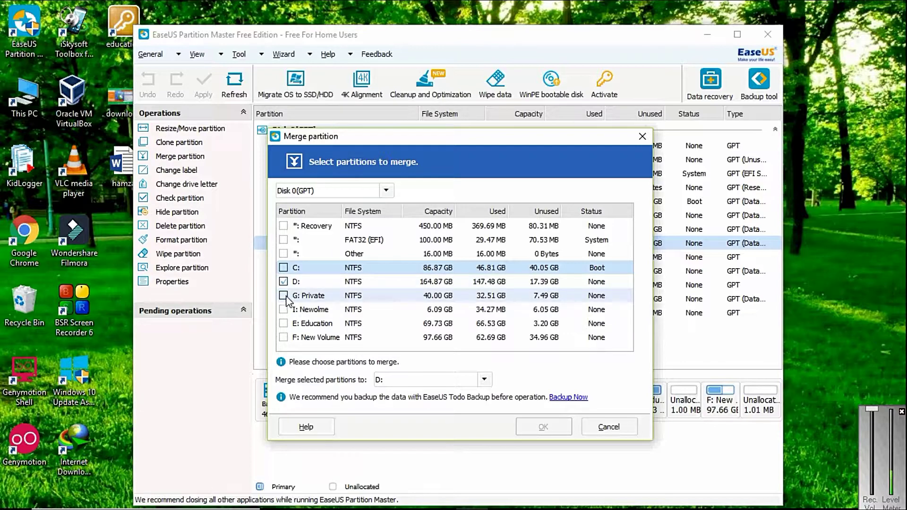
pyautogui.click(283, 295)
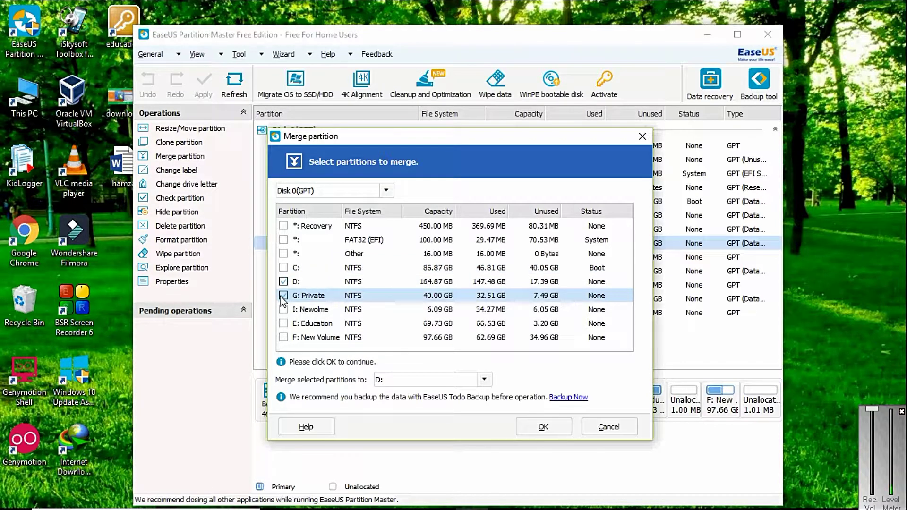
pyautogui.click(284, 295)
pyautogui.click(284, 282)
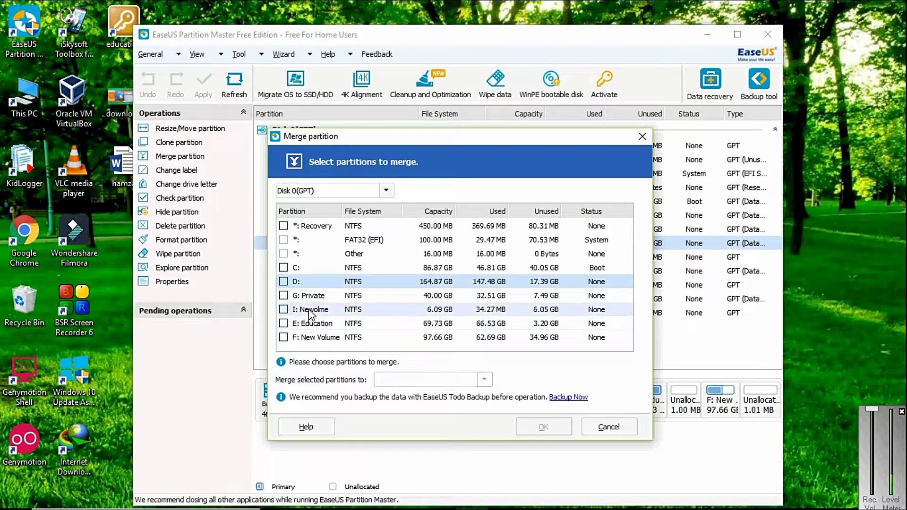
# Switch to File Explorer, check the Education (E:) drive's free space in This PC, and minimize the window
pyautogui.moveTo(407, 509)
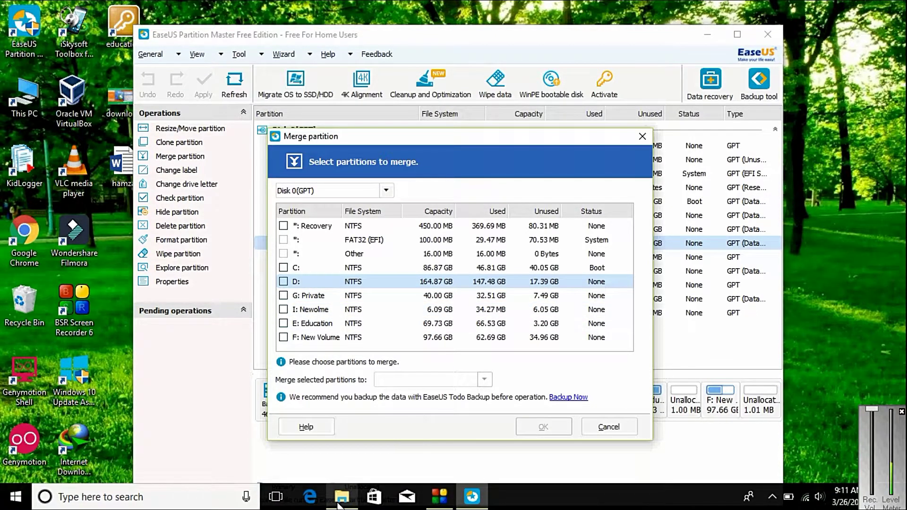
pyautogui.moveTo(340, 505)
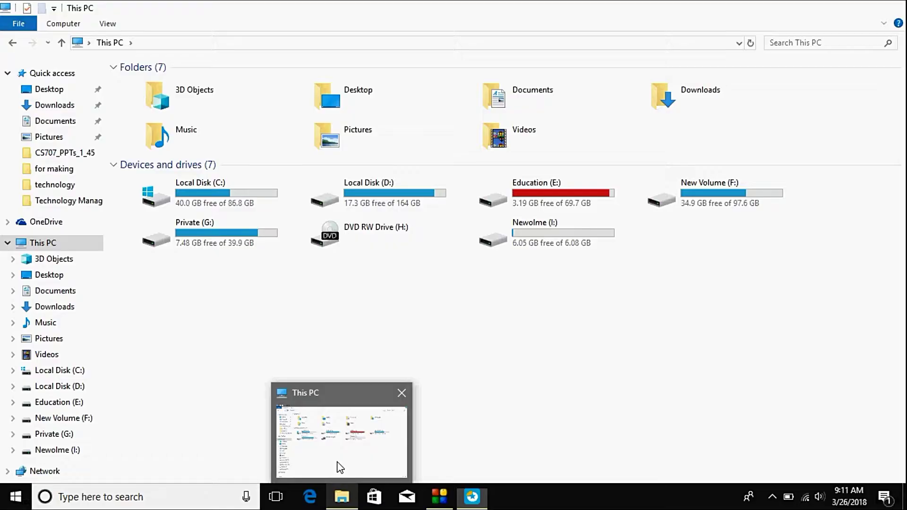
pyautogui.click(338, 466)
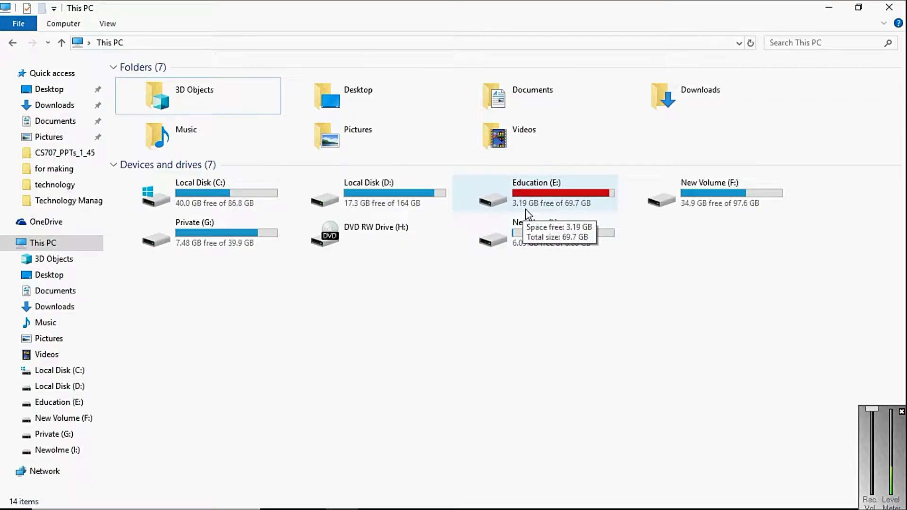
pyautogui.click(830, 7)
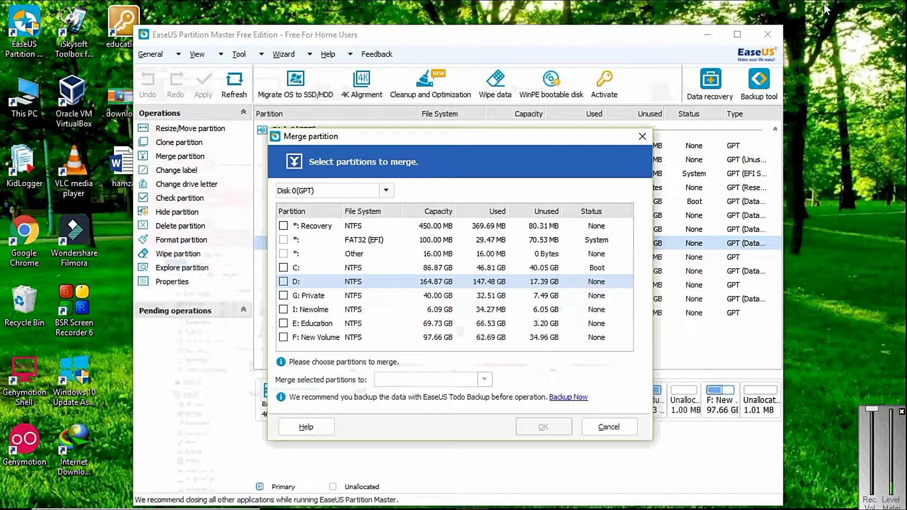
# Select E: Education and I: Newolme and queue merging them into E: Education
pyautogui.click(284, 324)
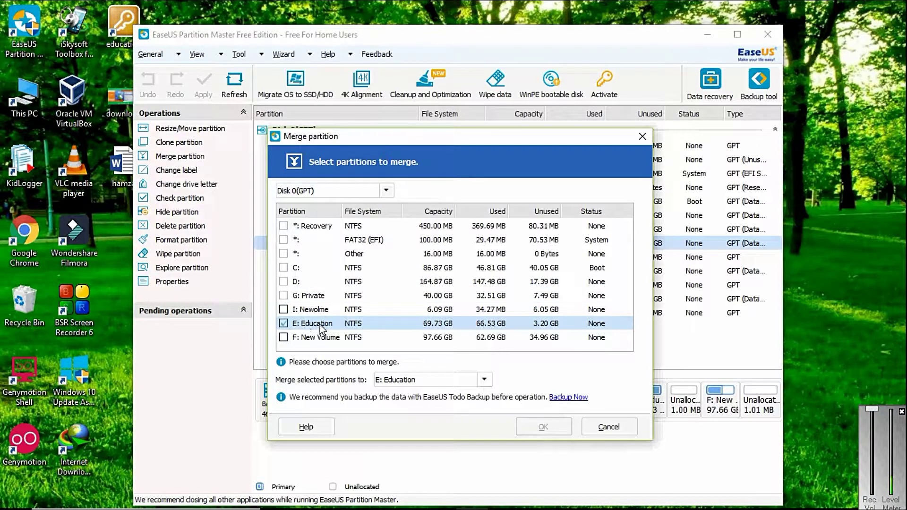
pyautogui.click(283, 310)
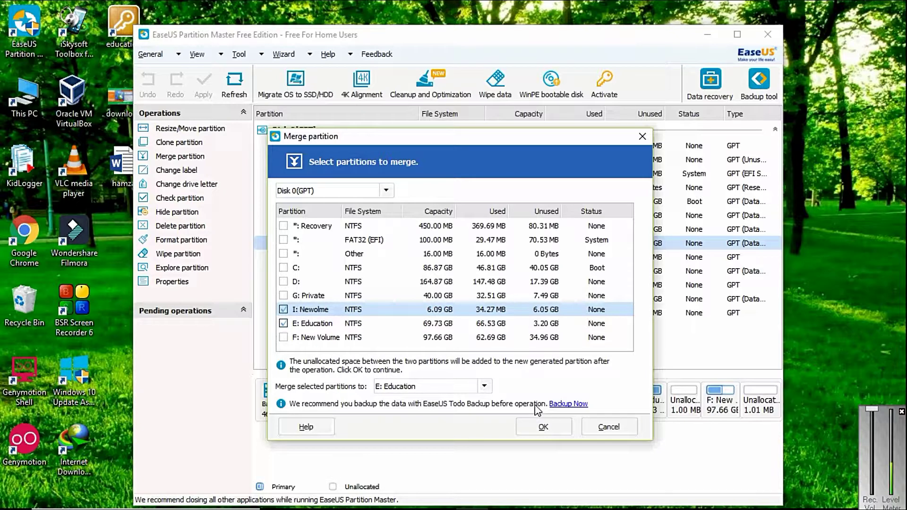
pyautogui.click(543, 429)
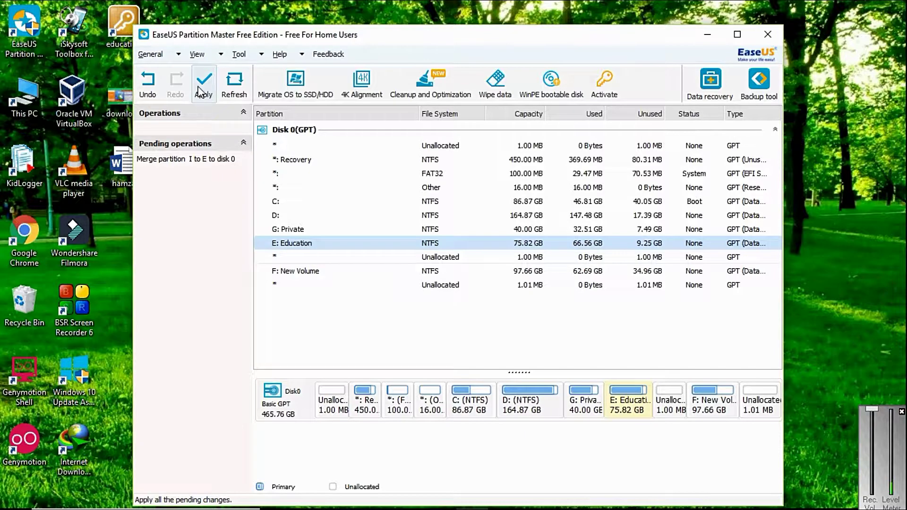
# Apply the pending merge of partition I: into E: and dismiss the completion message
pyautogui.click(200, 91)
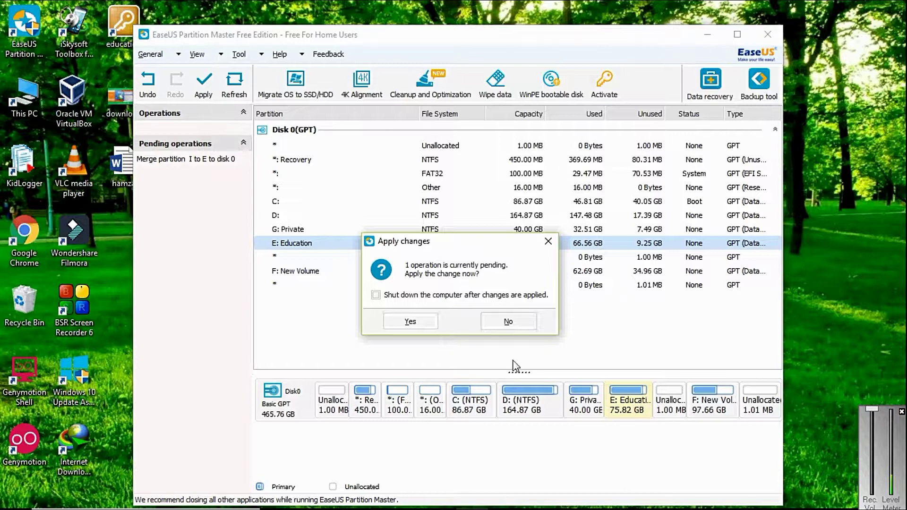
pyautogui.click(413, 325)
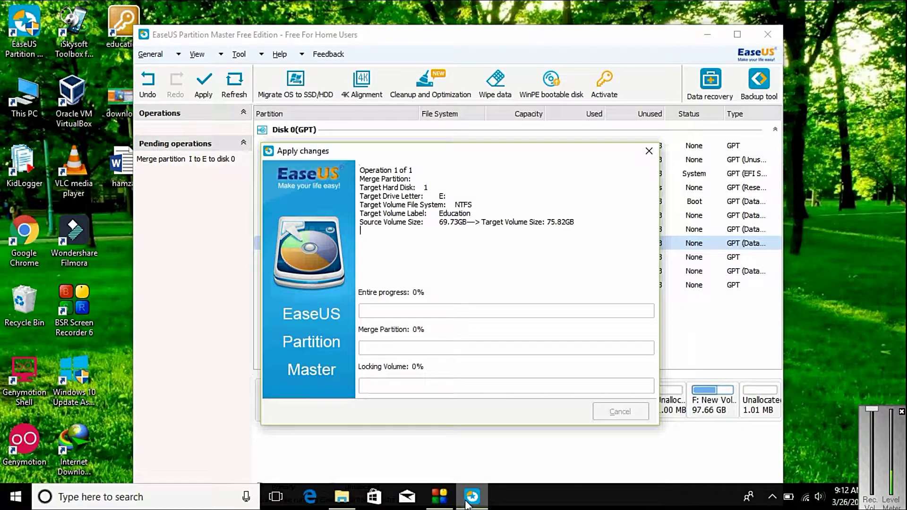
pyautogui.click(449, 504)
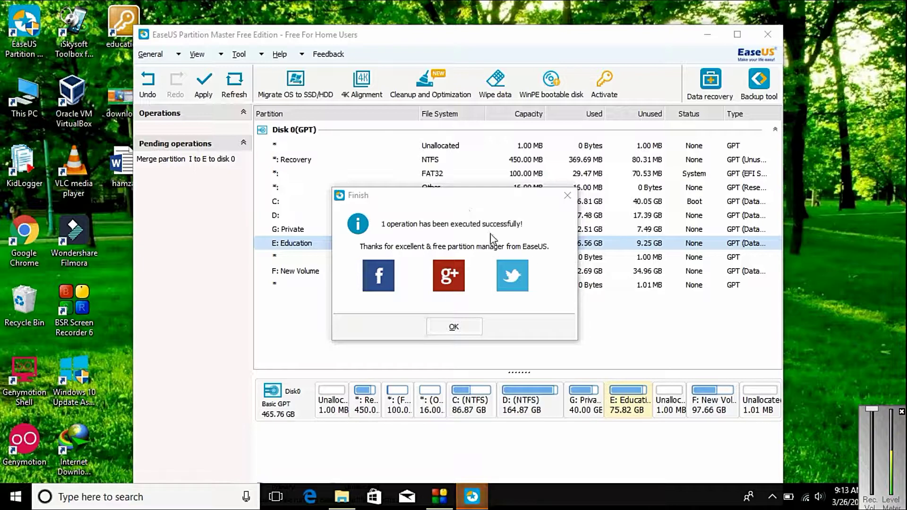
pyautogui.click(569, 195)
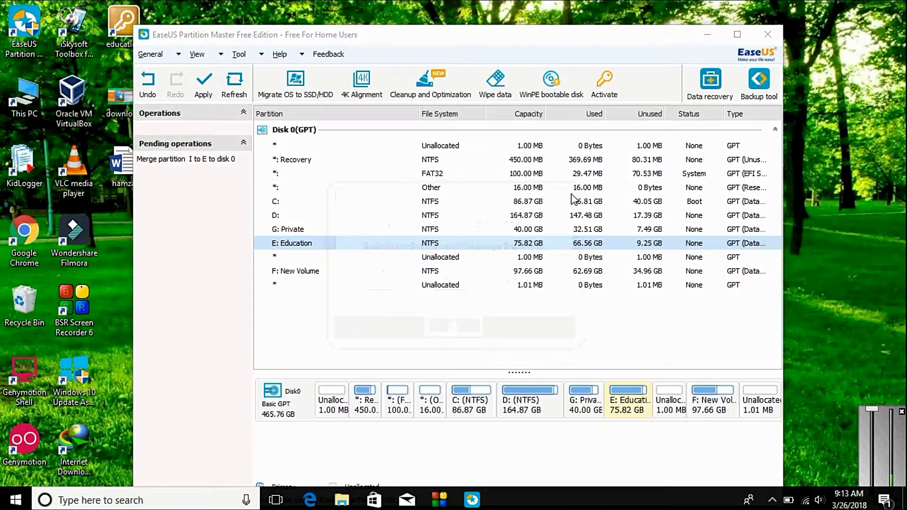
# Close EaseUS Partition Master and check the Education (E:) drive's free space and total size in This PC
pyautogui.click(767, 34)
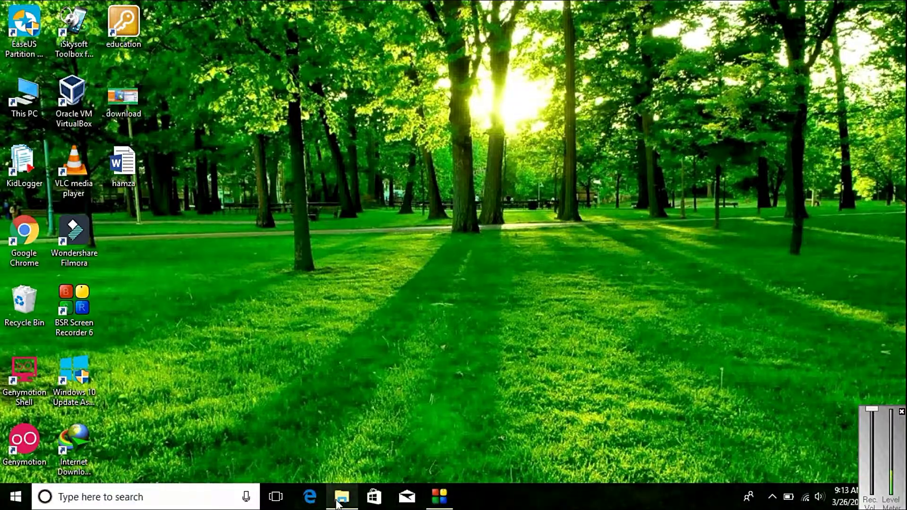
pyautogui.click(341, 497)
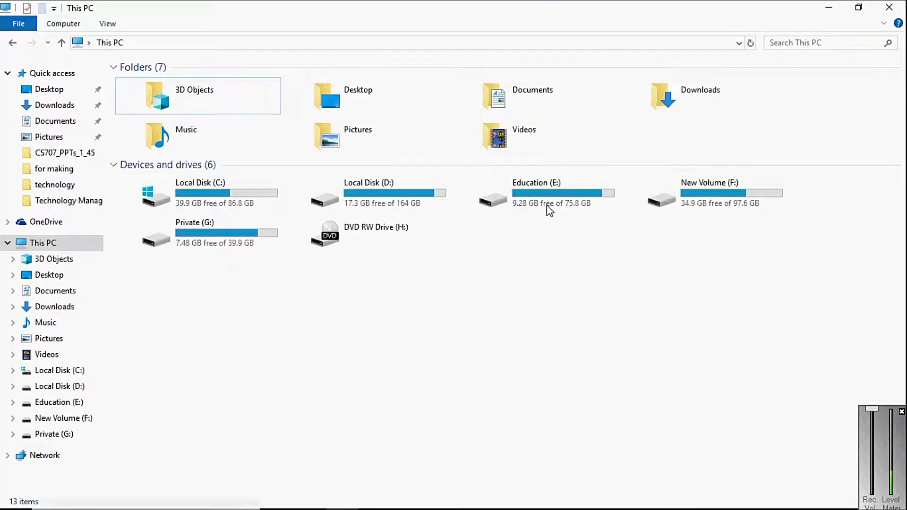
pyautogui.moveTo(520, 208)
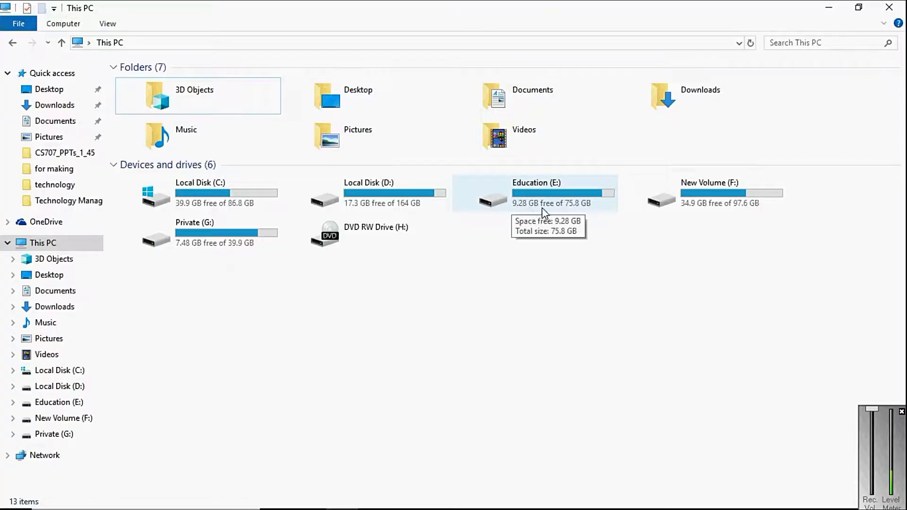